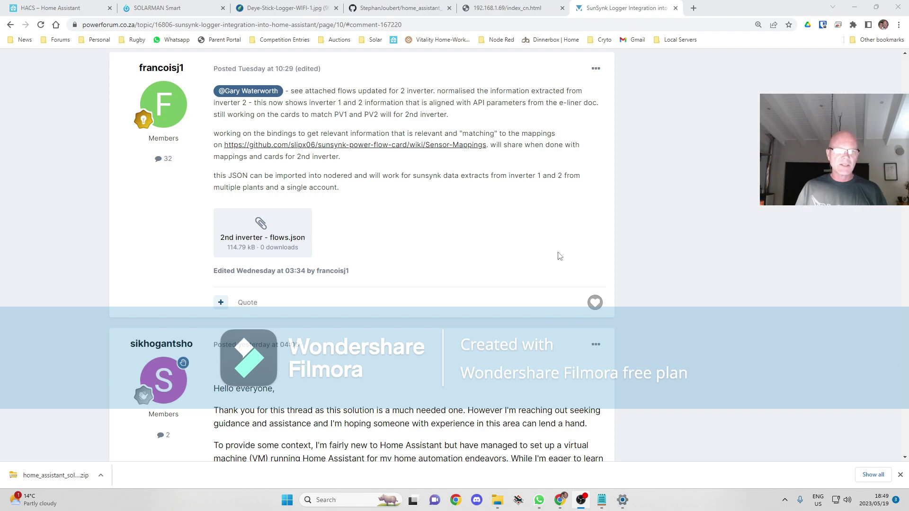
- Scroll back up through the SunSynk Logger forum thread, then switch to the home_assistant_solarman GitHub page
{"action": "scroll", "coordinate": [684, 264], "scroll_direction": "up", "scroll_amount": 2}
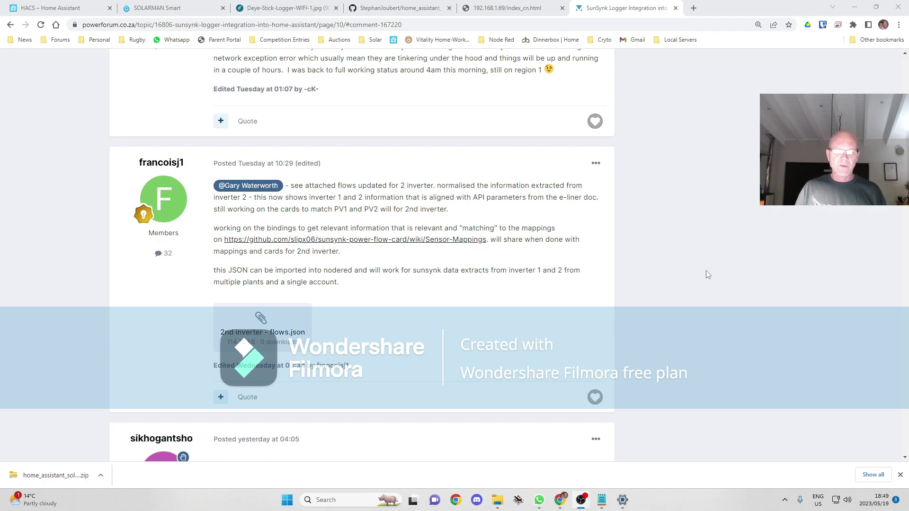
{"action": "scroll", "coordinate": [668, 303], "scroll_direction": "up", "scroll_amount": 3}
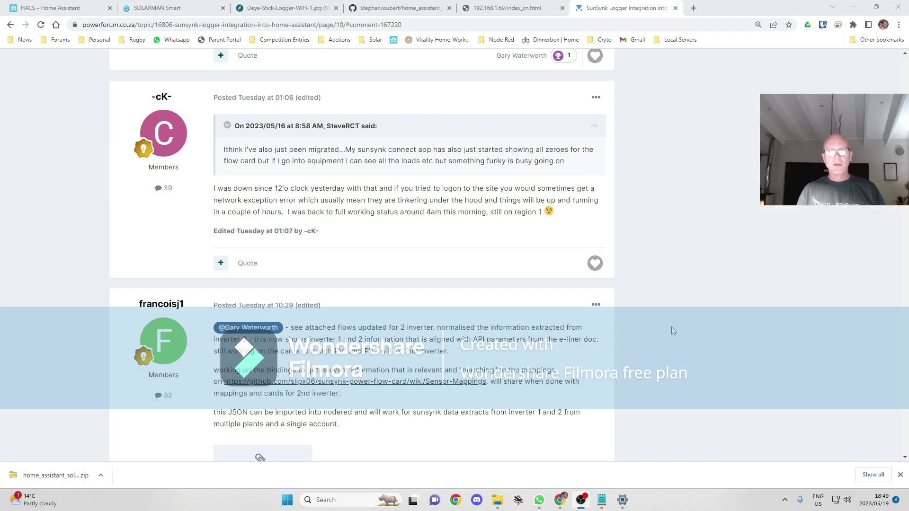
{"action": "scroll", "coordinate": [677, 326], "scroll_direction": "up", "scroll_amount": 4}
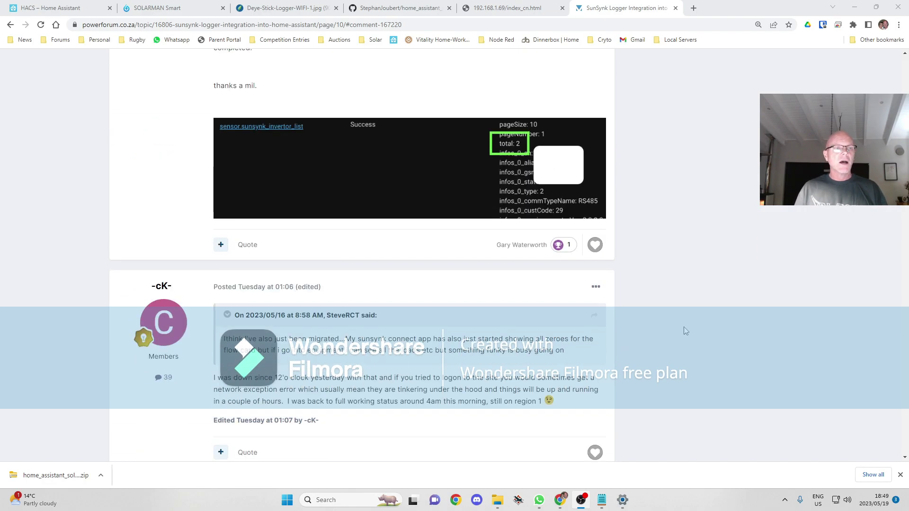
{"action": "left_click", "coordinate": [399, 14]}
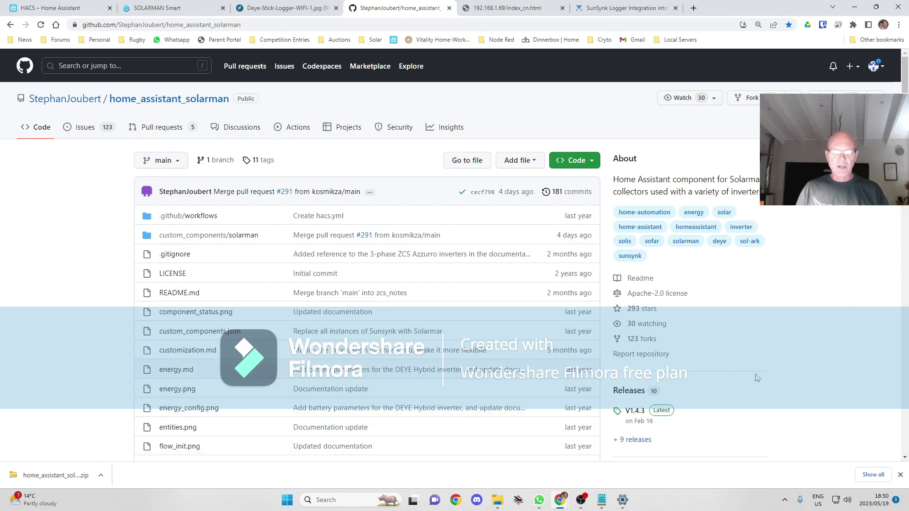
- Skim the home_assistant_solarman README, then bring up the logger status page at 192.168.1.69
{"action": "scroll", "coordinate": [540, 407], "scroll_direction": "down", "scroll_amount": 10}
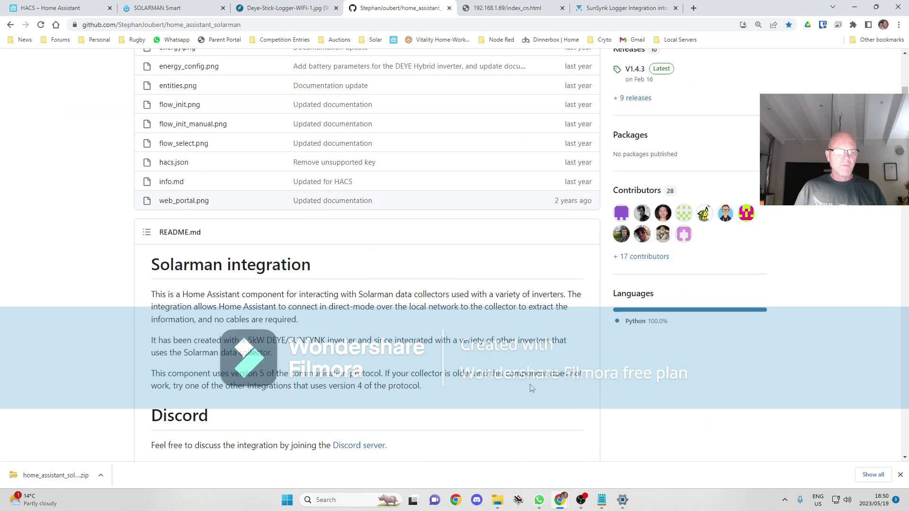
{"action": "scroll", "coordinate": [587, 367], "scroll_direction": "up", "scroll_amount": 3}
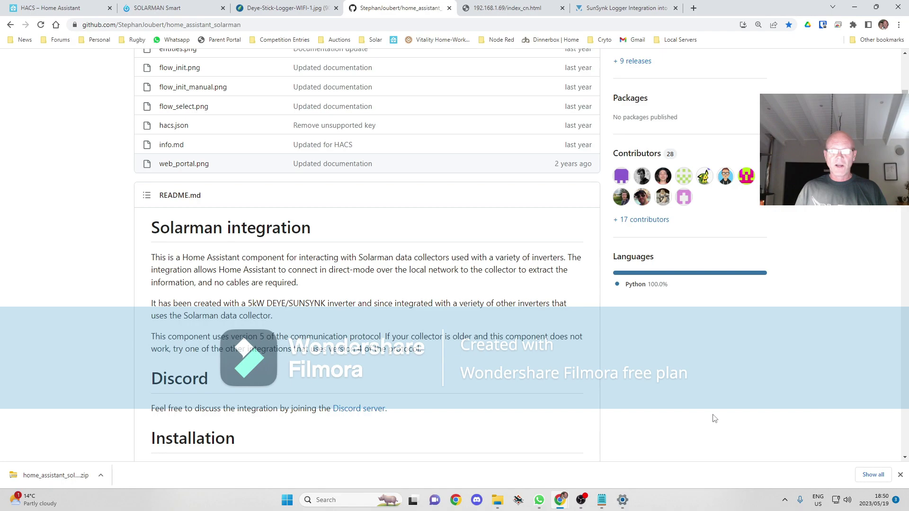
{"action": "scroll", "coordinate": [700, 420], "scroll_direction": "up", "scroll_amount": 5}
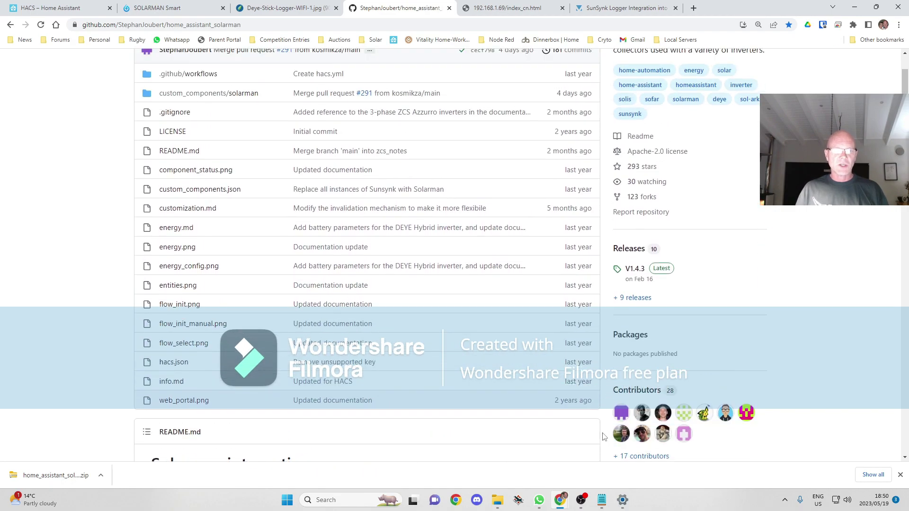
{"action": "scroll", "coordinate": [534, 426], "scroll_direction": "up", "scroll_amount": 3}
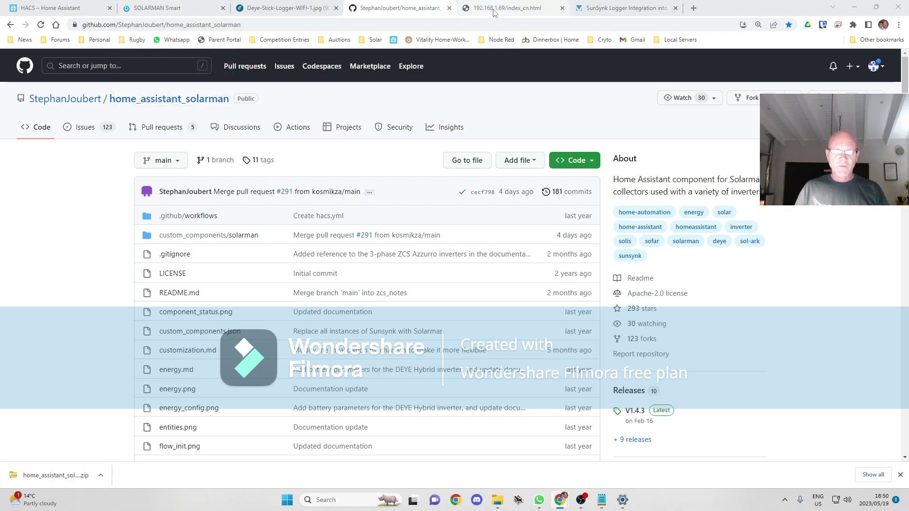
{"action": "mouse_move", "coordinate": [494, 10]}
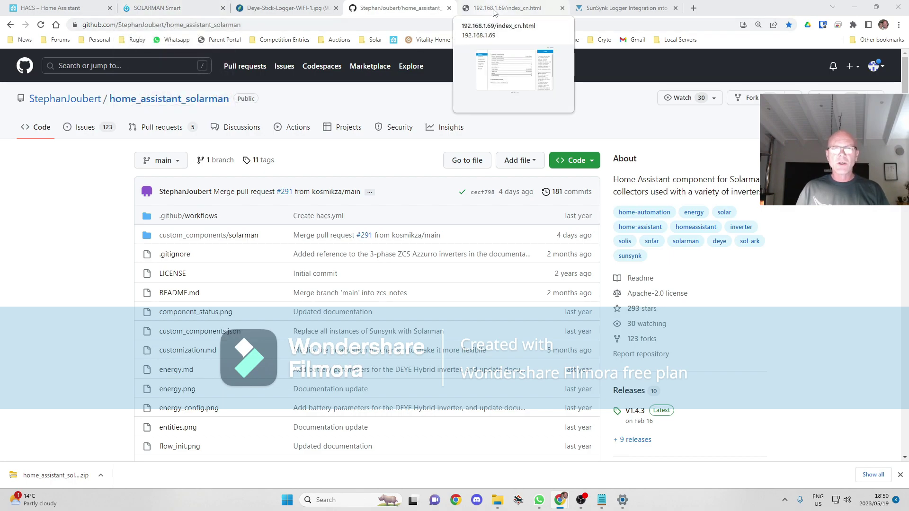
{"action": "left_click", "coordinate": [494, 11]}
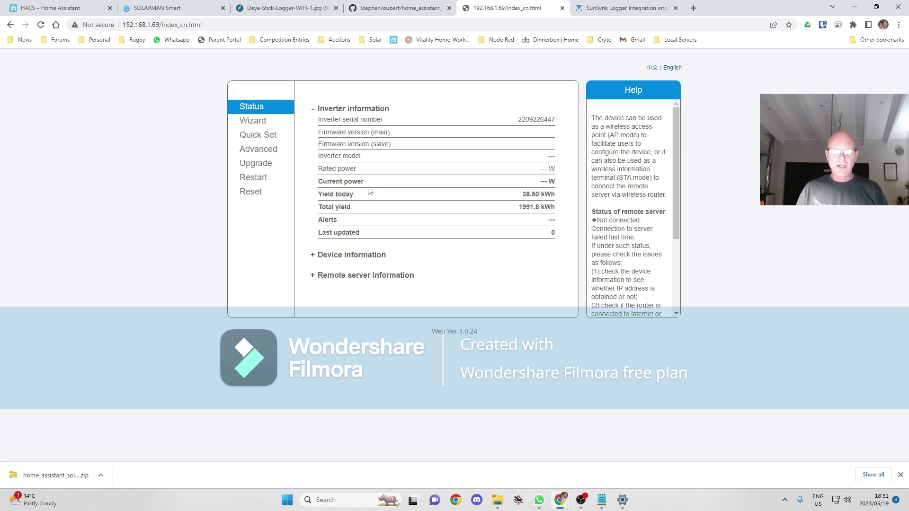
- Expand the logger's device information to reveal its serial number, then go to Home Assistant Settings
{"action": "left_click", "coordinate": [311, 255]}
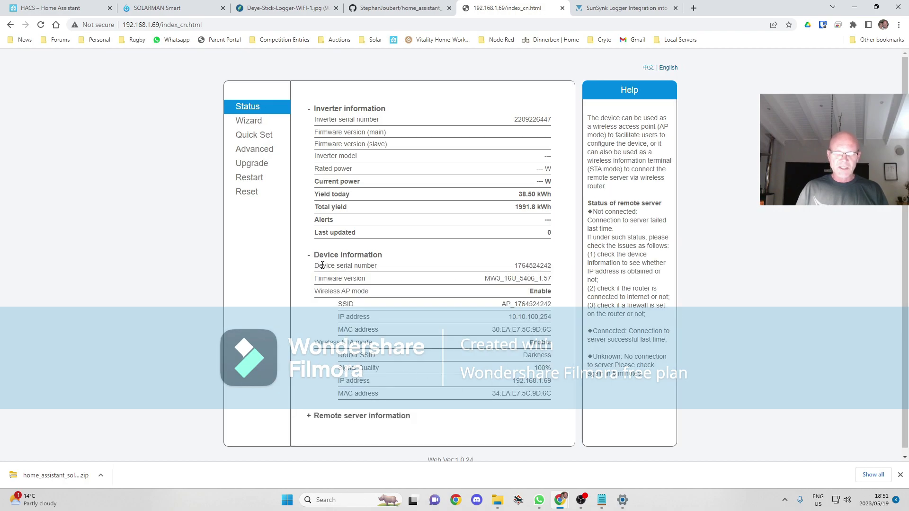
{"action": "left_click_drag", "start_coordinate": [552, 265], "coordinate": [510, 267]}
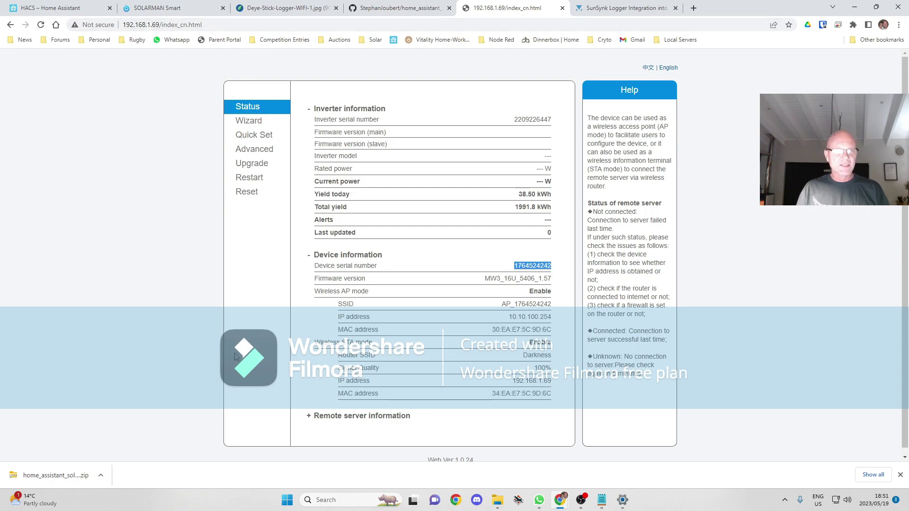
{"action": "left_click", "coordinate": [53, 8]}
{"action": "left_click", "coordinate": [47, 389]}
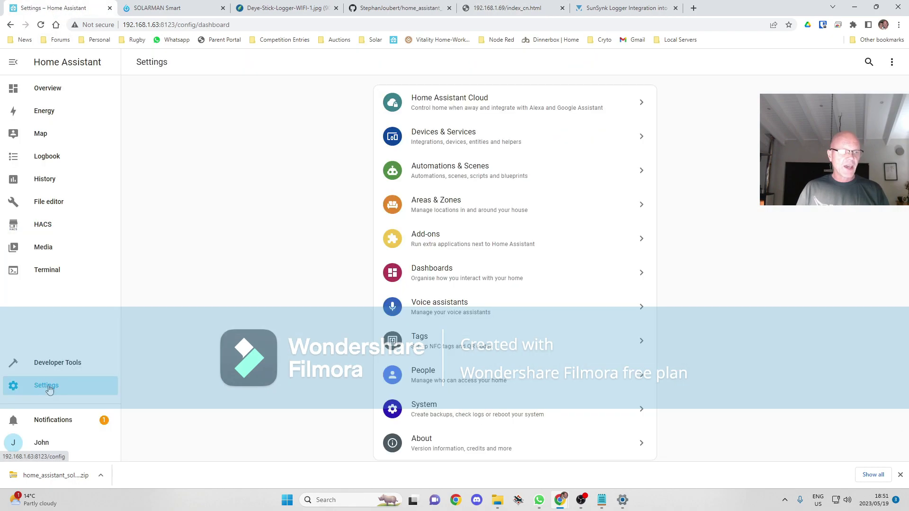
- Search HACS Integrations for 'solarman' among the repositories available to download
{"action": "left_click", "coordinate": [43, 225]}
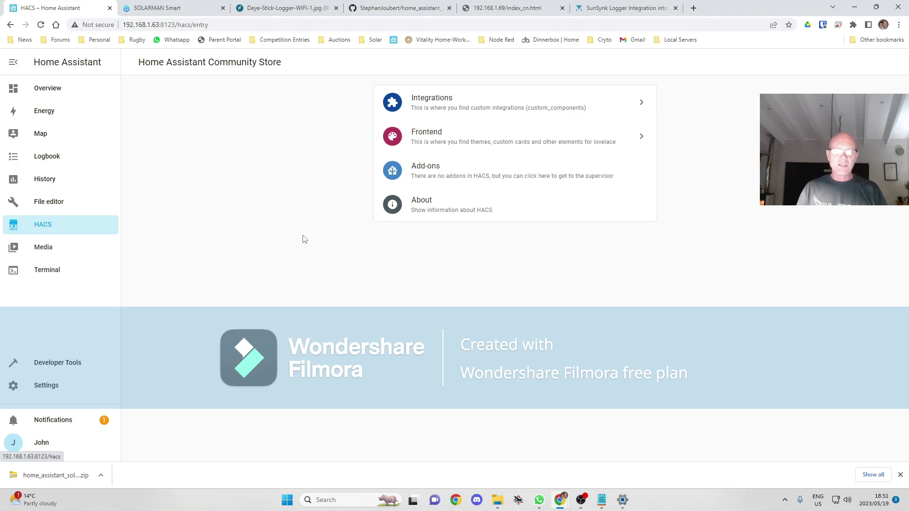
{"action": "left_click", "coordinate": [450, 100]}
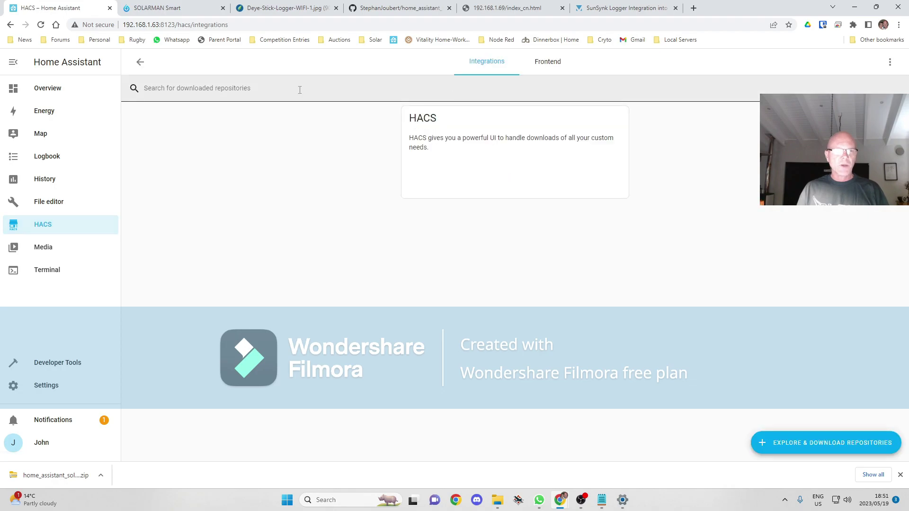
{"action": "left_click", "coordinate": [248, 93]}
{"action": "type", "text": "sol"}
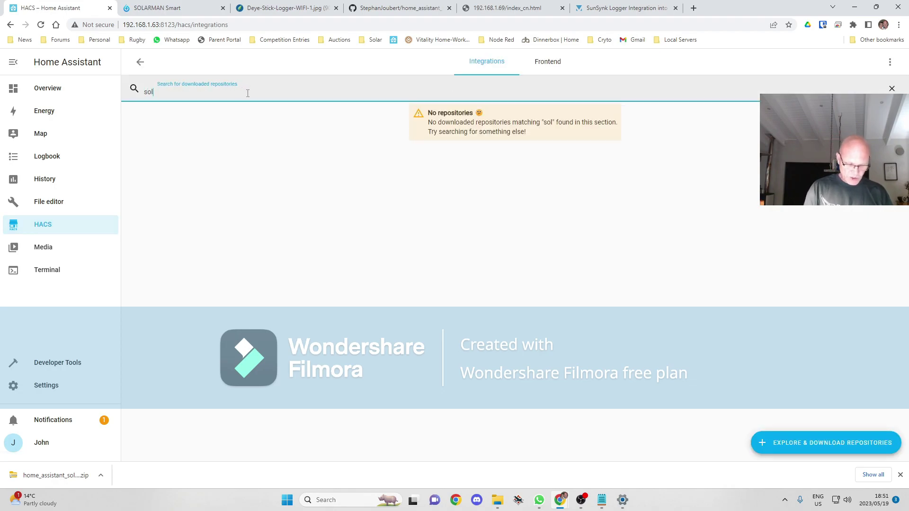
{"action": "type", "text": "arman"}
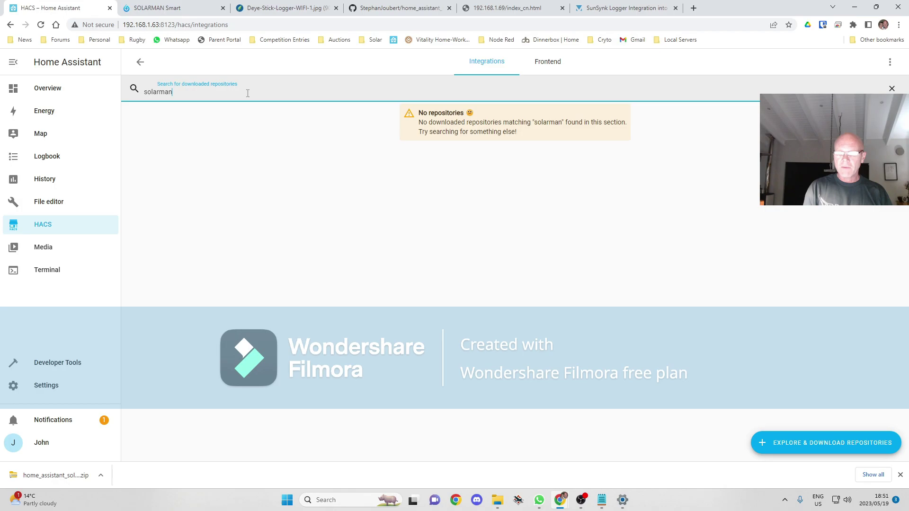
{"action": "left_click", "coordinate": [819, 445]}
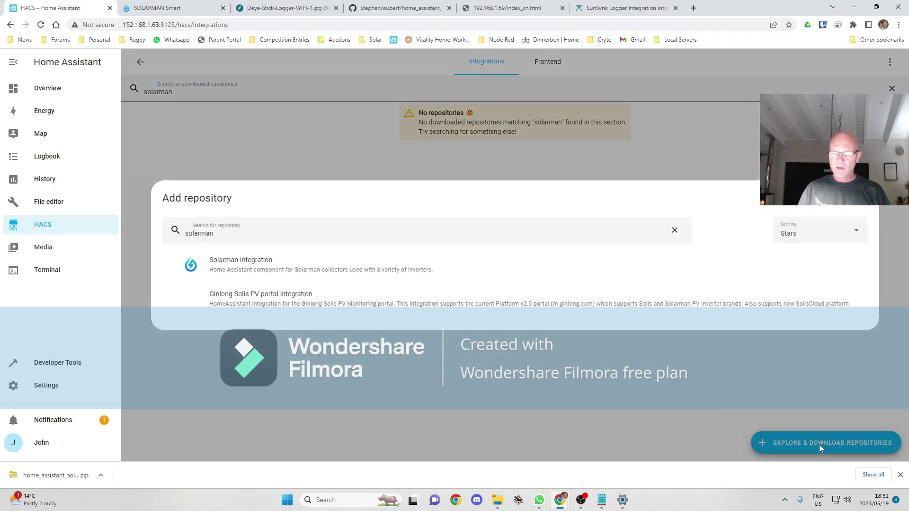
{"action": "left_click_drag", "start_coordinate": [216, 233], "coordinate": [169, 242]}
{"action": "type", "text": "solarman"}
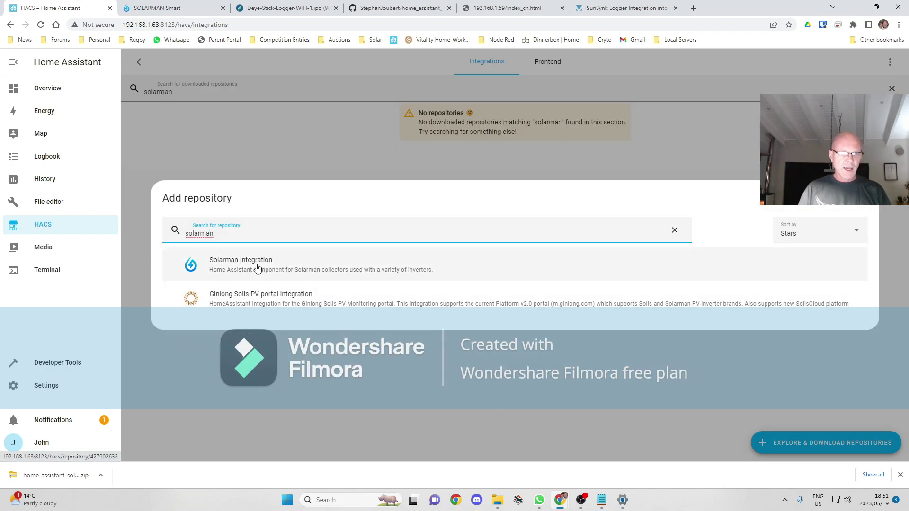
- Download Solarman Integration v1.4.3 and return to the HACS integrations list
{"action": "left_click", "coordinate": [256, 269]}
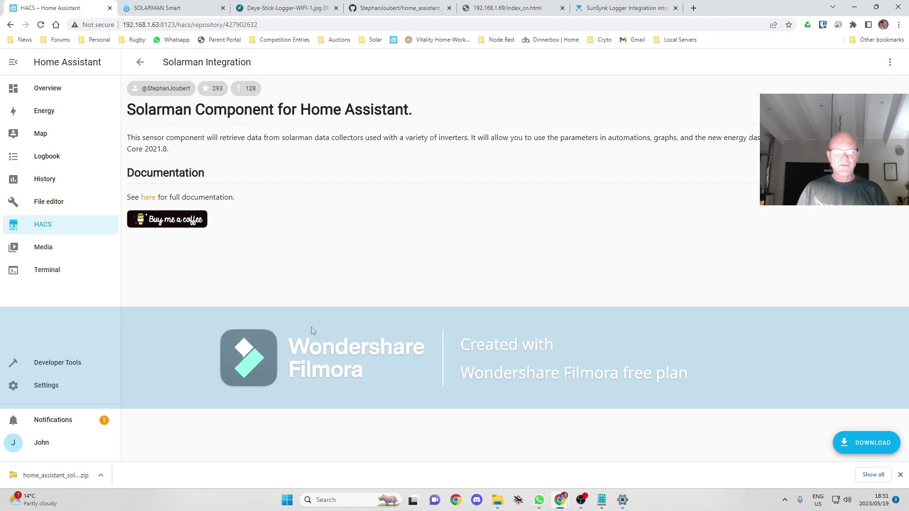
{"action": "left_click", "coordinate": [873, 442]}
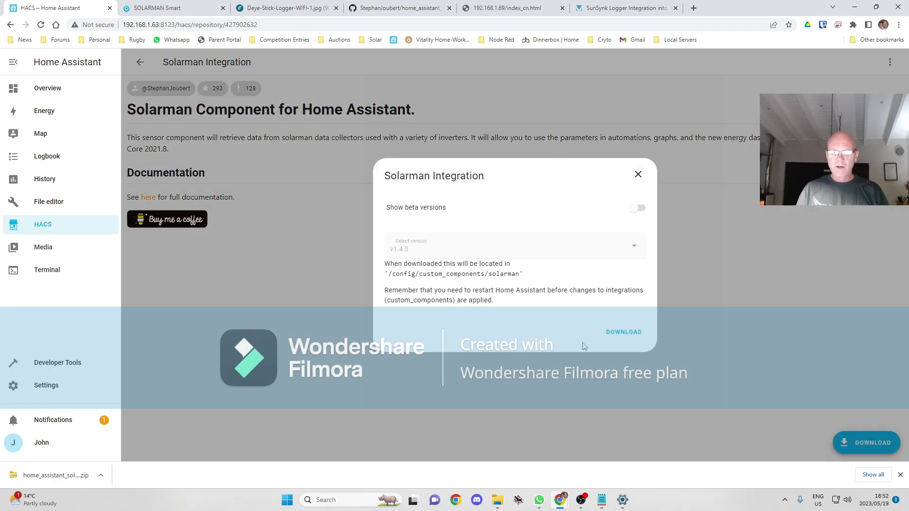
{"action": "left_click", "coordinate": [630, 336]}
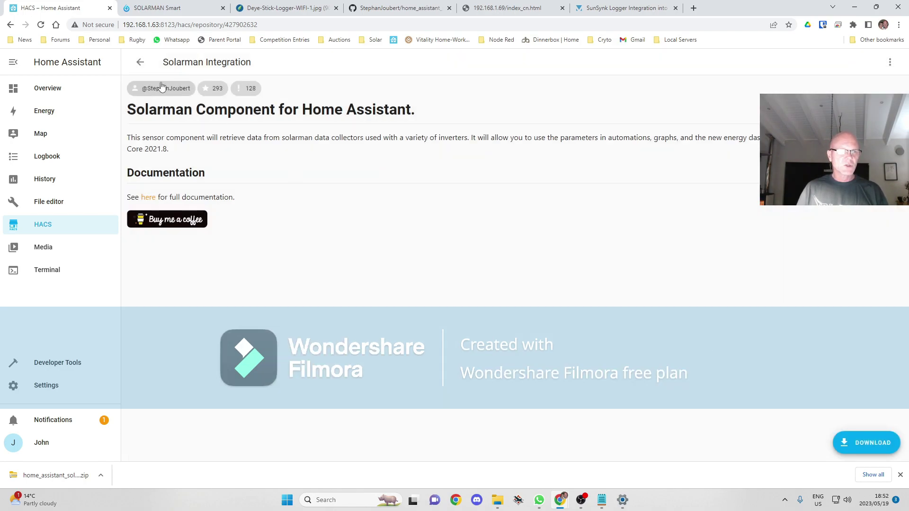
{"action": "left_click", "coordinate": [140, 62]}
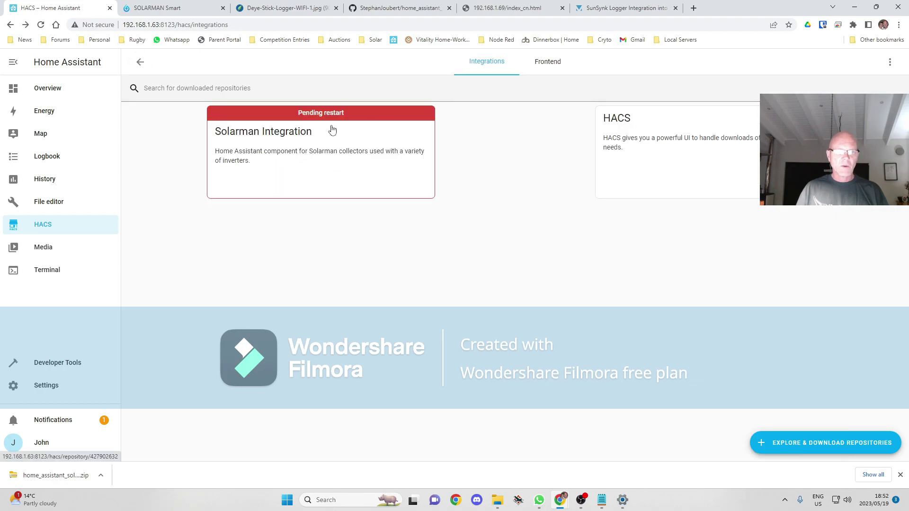
- Restart Home Assistant from System settings and dismiss the browser's downloads bar
{"action": "left_click", "coordinate": [55, 393]}
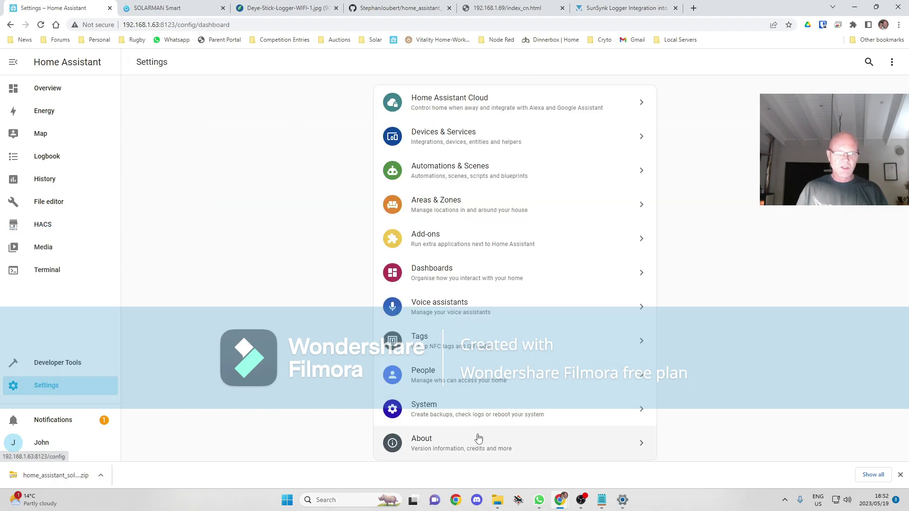
{"action": "left_click", "coordinate": [512, 413]}
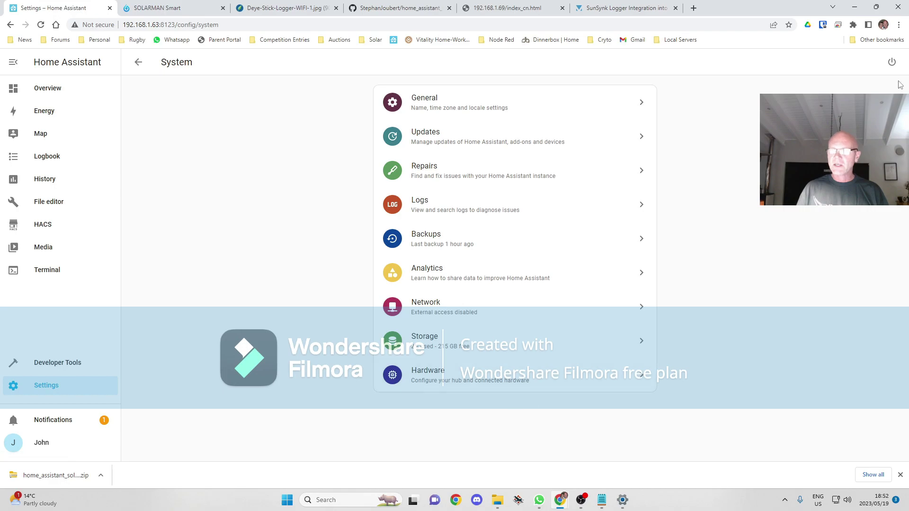
{"action": "left_click", "coordinate": [892, 62]}
{"action": "left_click", "coordinate": [434, 274]}
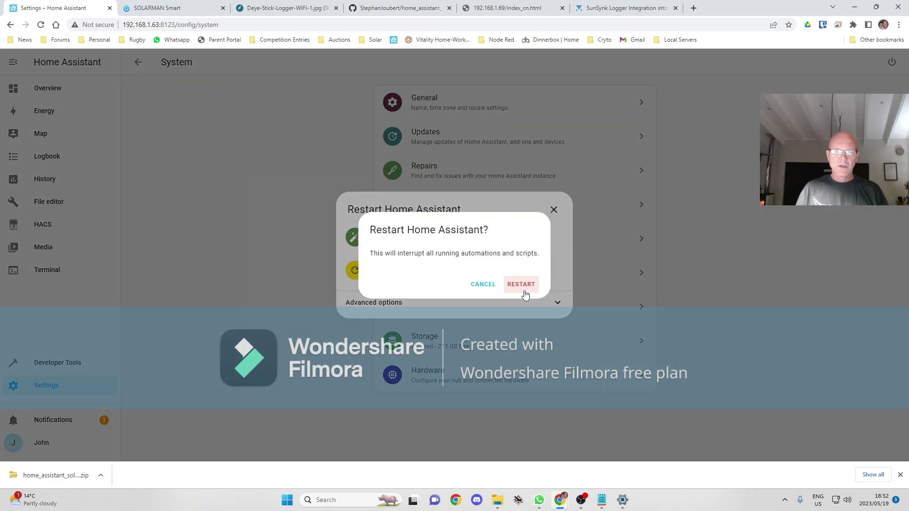
{"action": "left_click", "coordinate": [524, 287]}
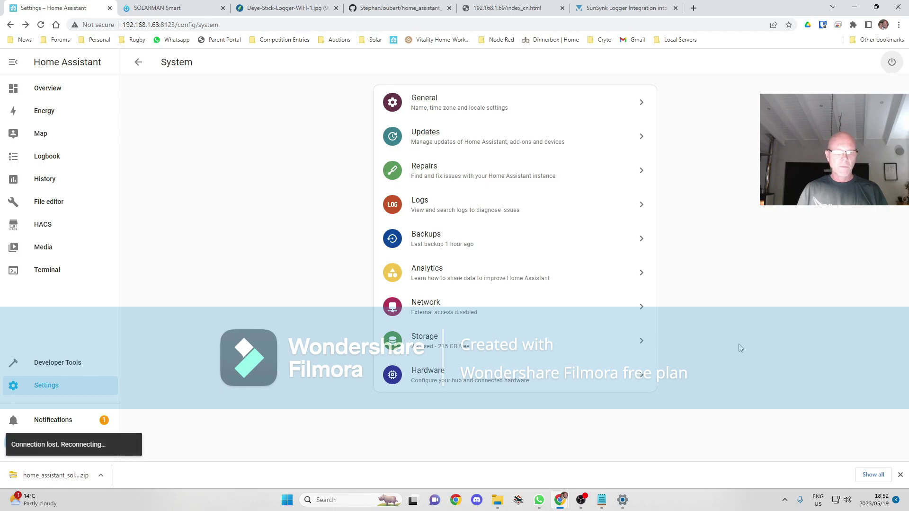
{"action": "left_click", "coordinate": [900, 474]}
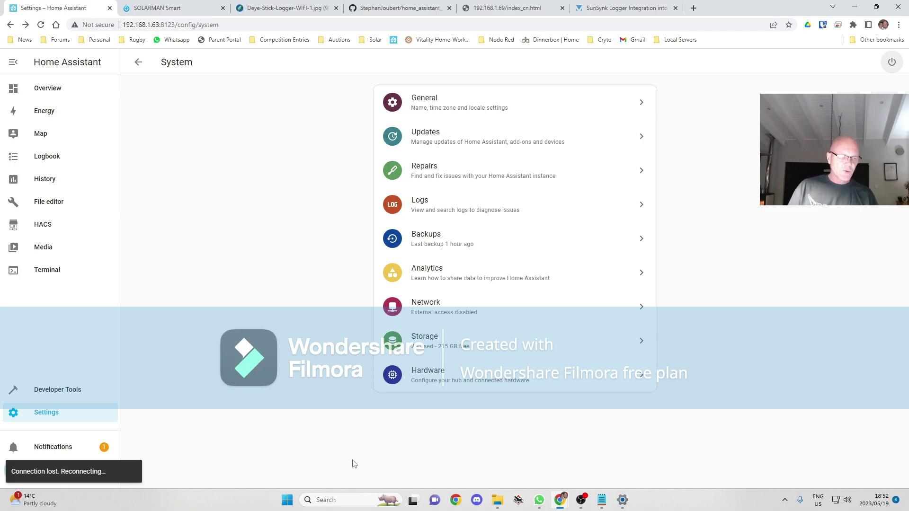
- Add the Solarman integration via Devices & Services, opening its form with name Solarman and port 8899
{"action": "left_click", "coordinate": [42, 413]}
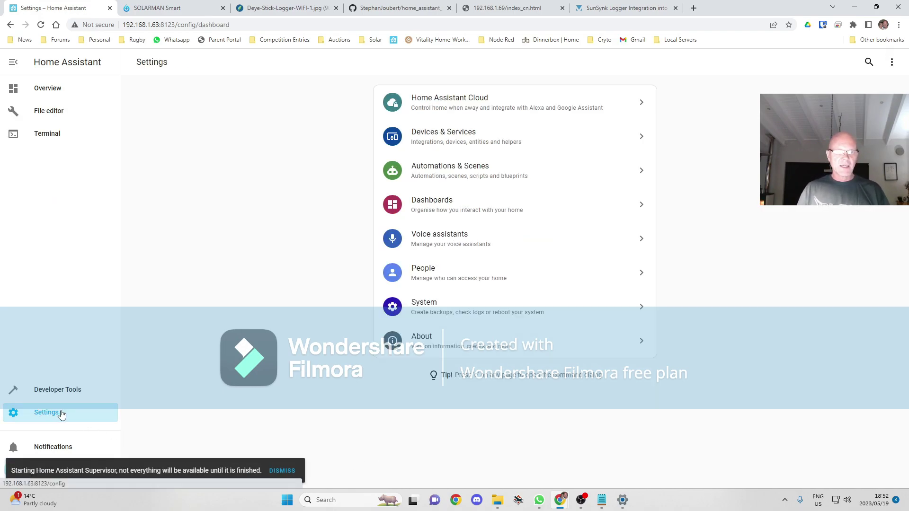
{"action": "left_click", "coordinate": [475, 144]}
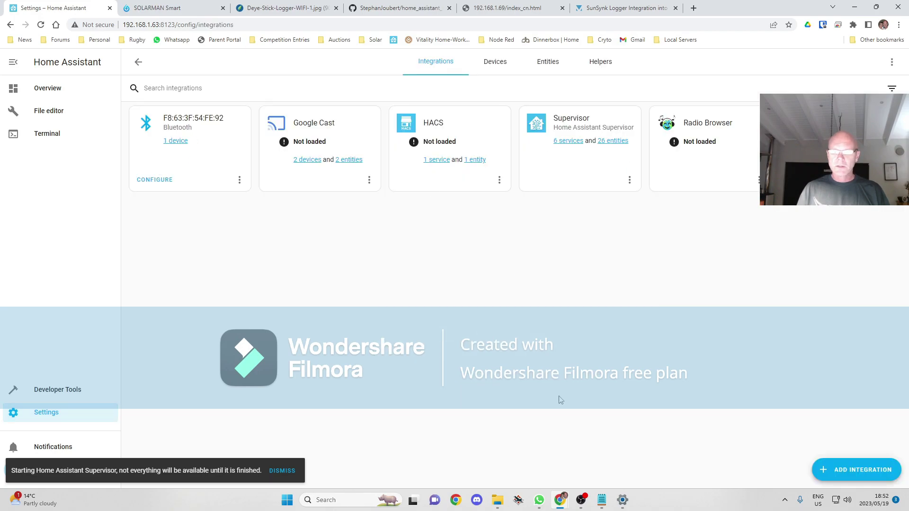
{"action": "left_click", "coordinate": [870, 469]}
{"action": "type", "text": "sola"}
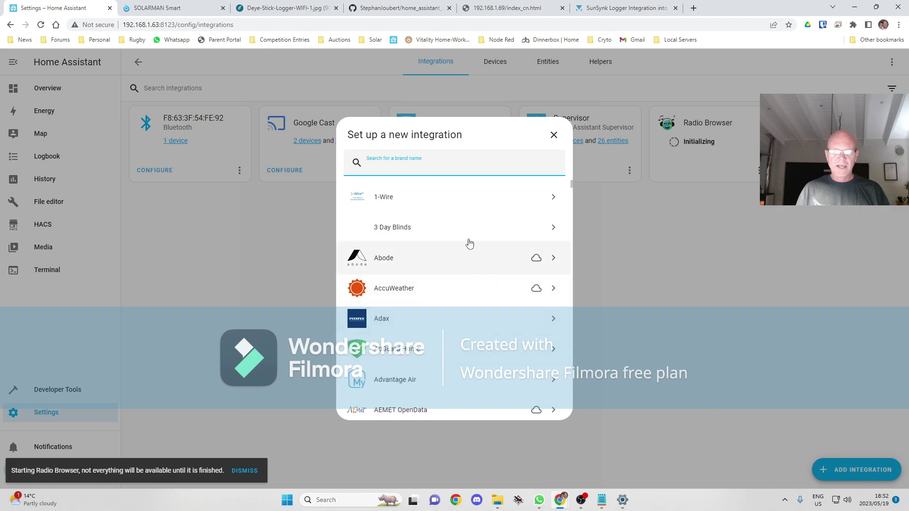
{"action": "type", "text": "rmna"}
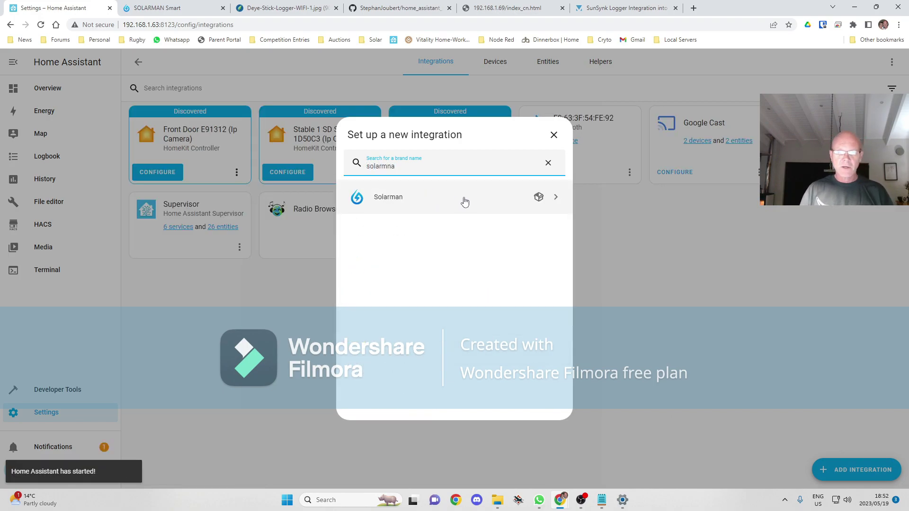
{"action": "left_click", "coordinate": [463, 199]}
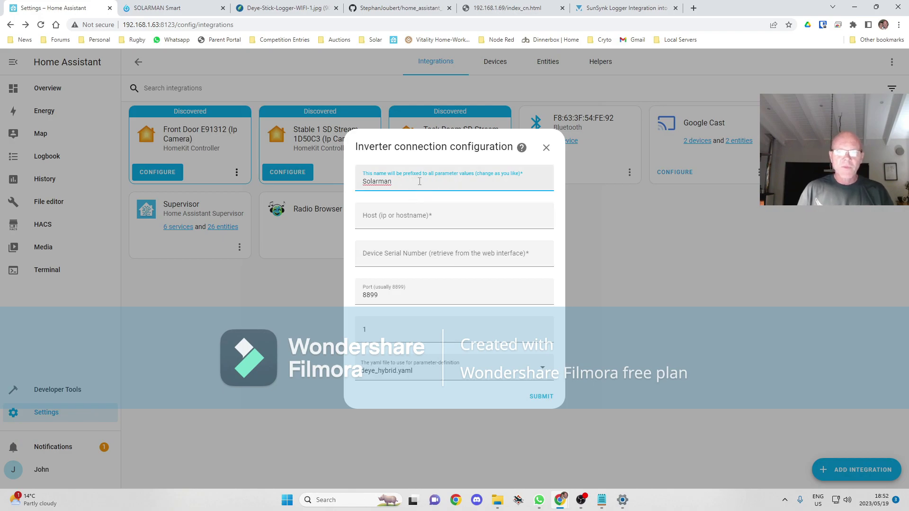
{"action": "left_click", "coordinate": [422, 182]}
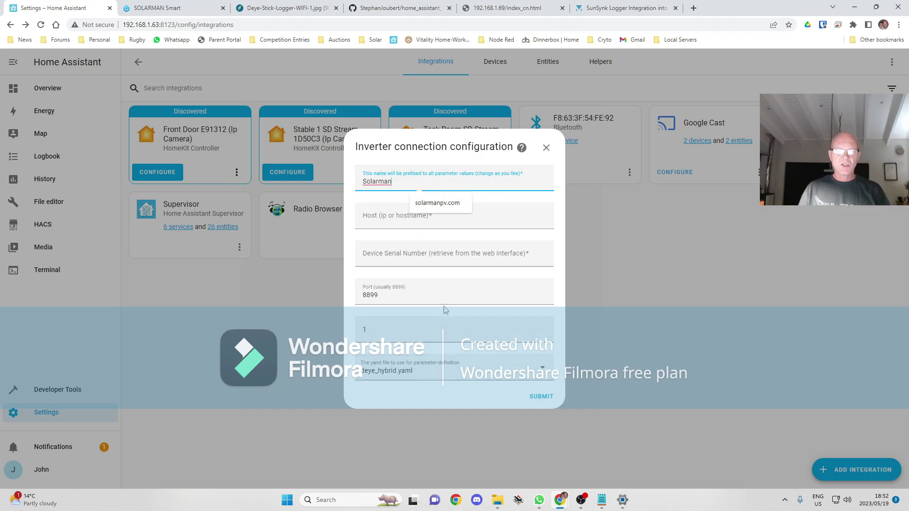
{"action": "left_click", "coordinate": [394, 222]}
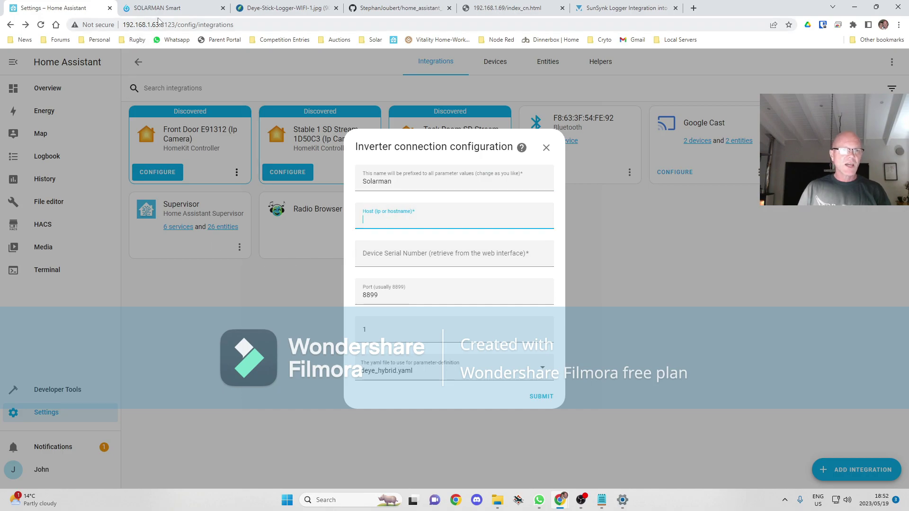
- Select the logger's IP address 192.168.1.69 in the status page's address bar
{"action": "left_click", "coordinate": [384, 9]}
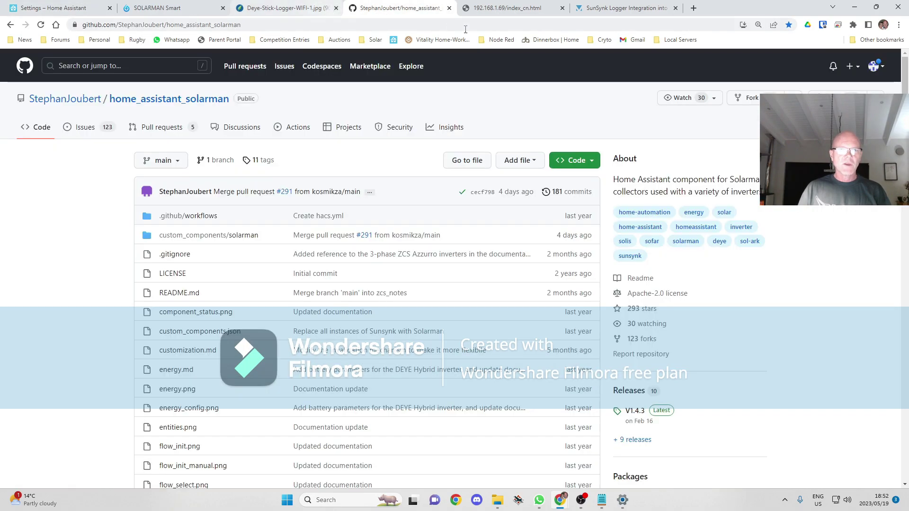
{"action": "key", "text": "ctrl+Tab"}
{"action": "double_click", "coordinate": [159, 26]}
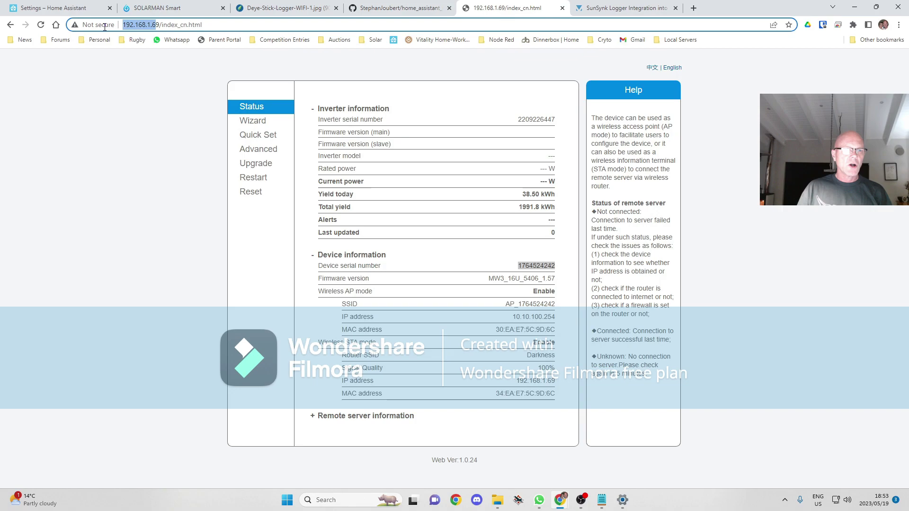
{"action": "left_click", "coordinate": [162, 24]}
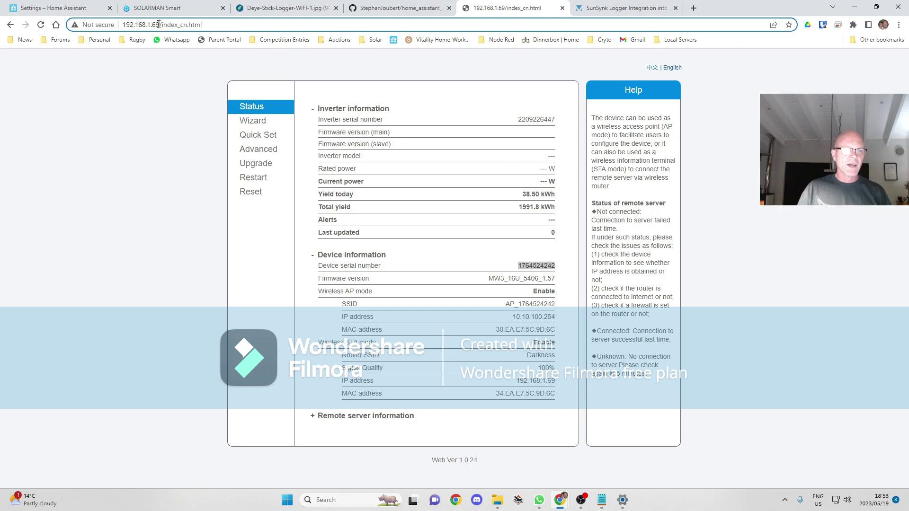
{"action": "left_click_drag", "start_coordinate": [159, 25], "coordinate": [122, 25]}
{"action": "key", "text": "ctrl+c"}
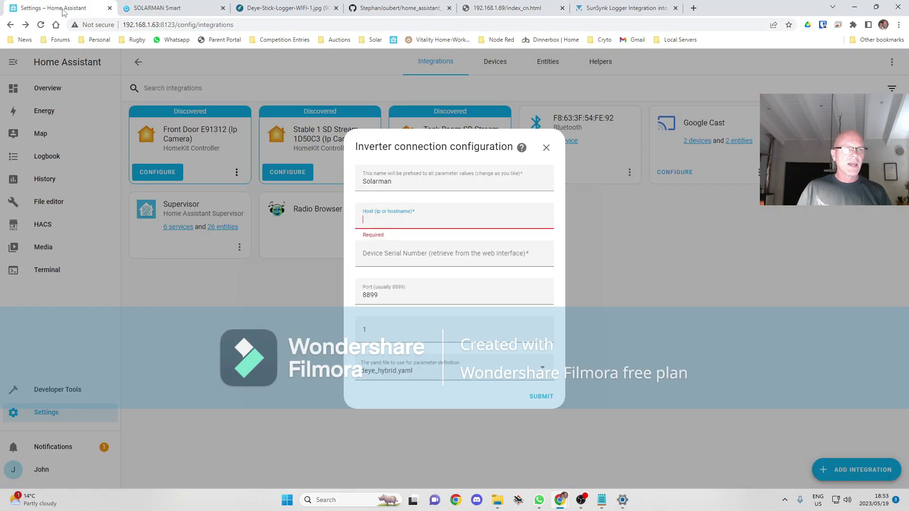
- Paste the logger address into Host and trim it down to 192.168.1.69
{"action": "left_click", "coordinate": [71, 9]}
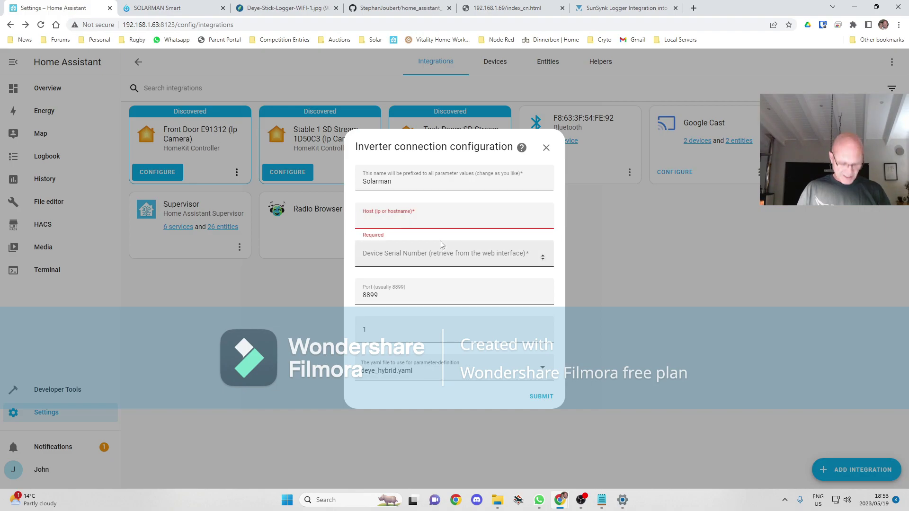
{"action": "key", "text": "ctrl+v"}
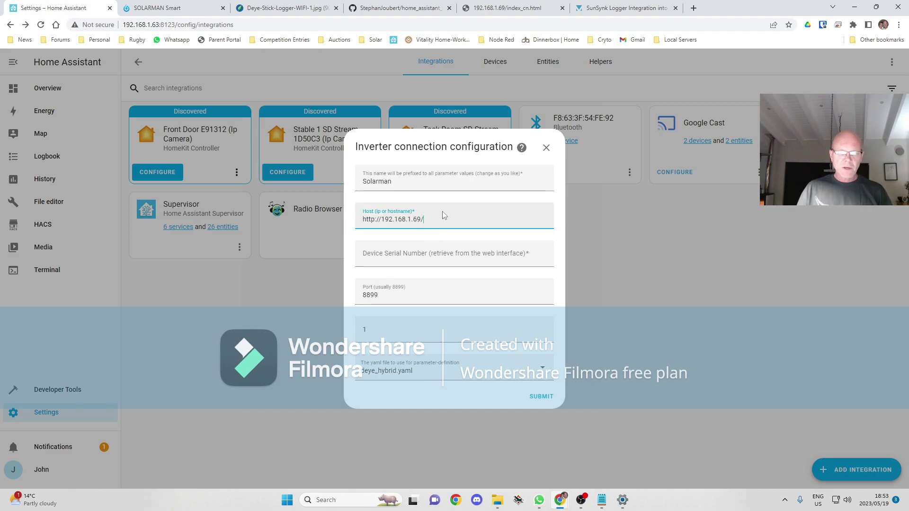
{"action": "key", "text": "BackSpace"}
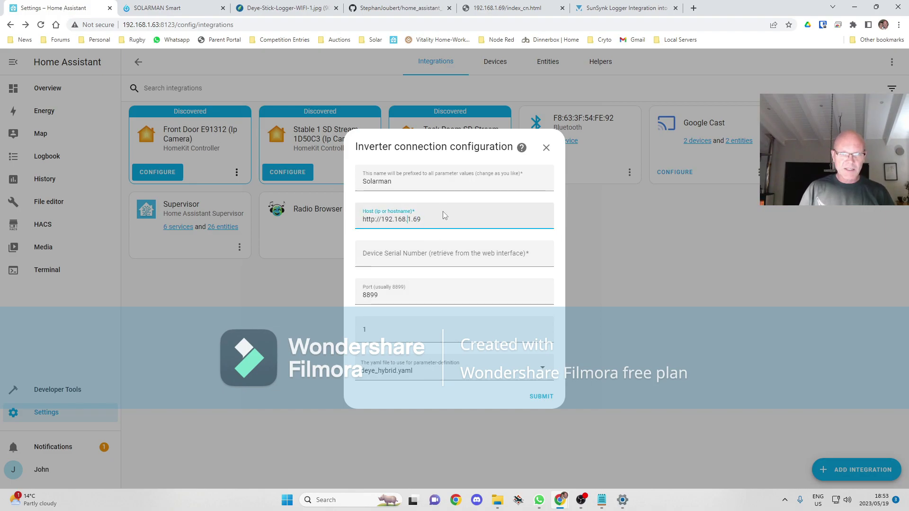
{"action": "key", "text": "BackSpace"}
{"action": "key", "text": "BackSpace"}
{"action": "key", "text": "BackSpace"}
{"action": "key", "text": "BackSpace"}
{"action": "key", "text": "BackSpace"}
{"action": "key", "text": "BackSpace"}
{"action": "key", "text": "BackSpace"}
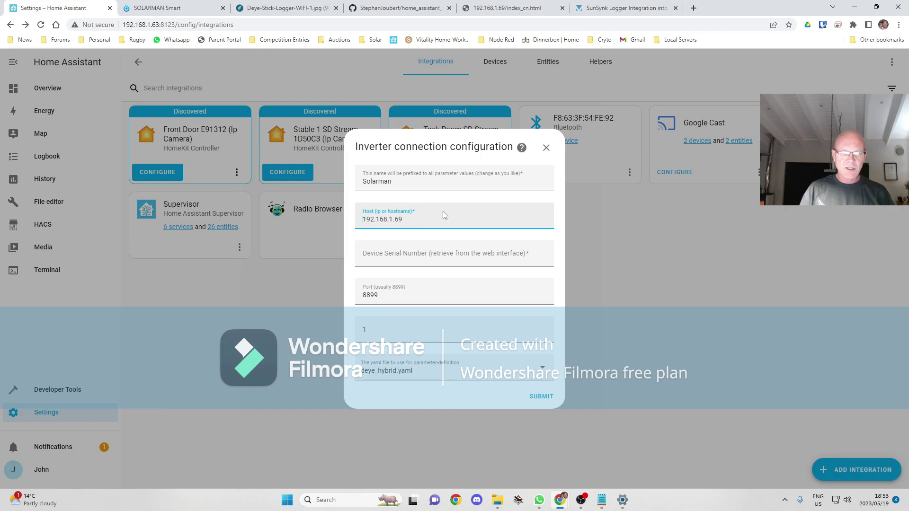
{"action": "key", "text": "Tab"}
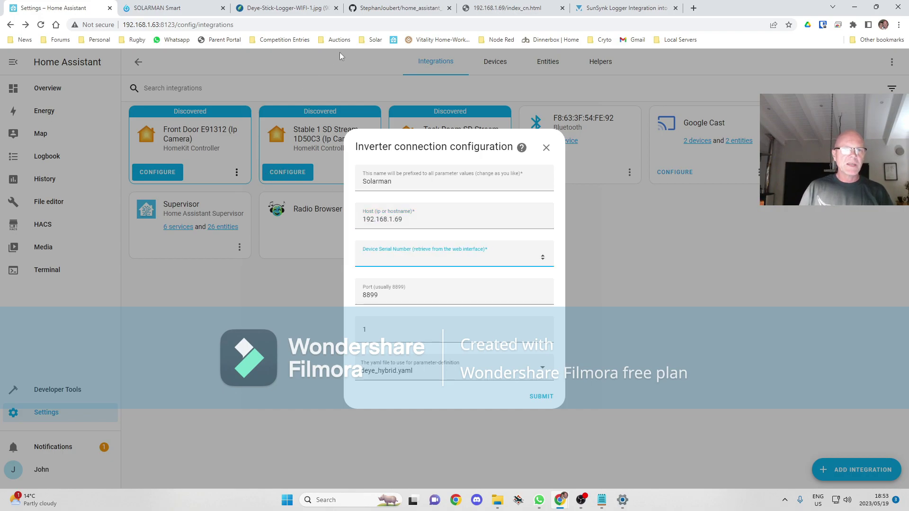
- Copy the device serial number from the logger's status page
{"action": "left_click", "coordinate": [507, 8]}
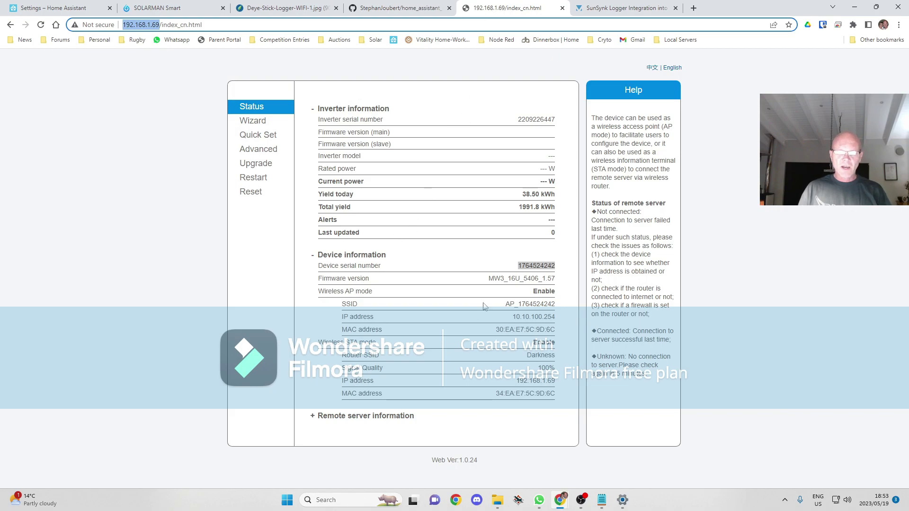
{"action": "double_click", "coordinate": [544, 267]}
{"action": "right_click", "coordinate": [549, 264]}
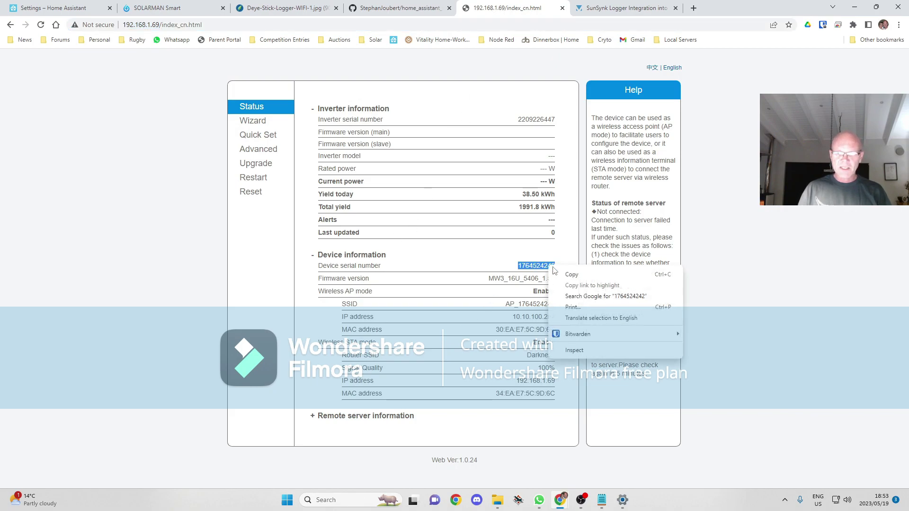
{"action": "left_click", "coordinate": [564, 279]}
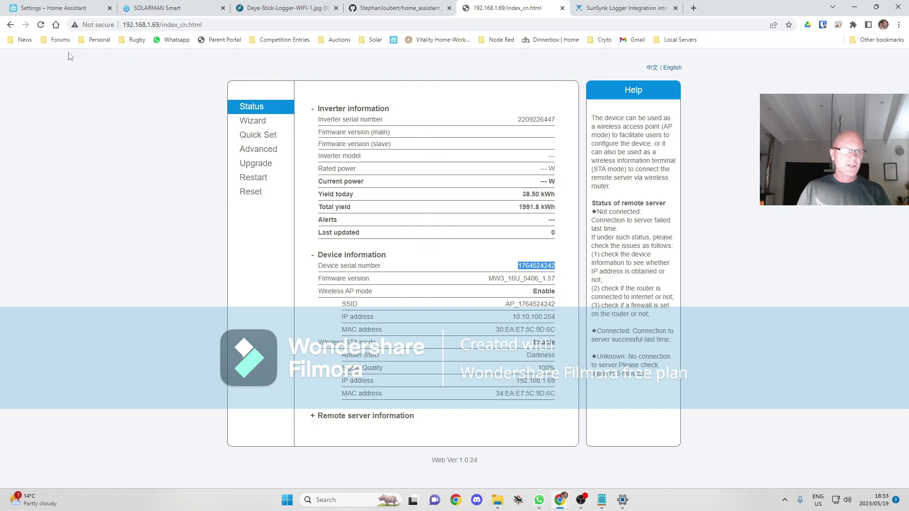
- Paste the serial number, verify port 8899 and slave ID 1, and keep deye_hybrid.yaml as the definition file
{"action": "left_click", "coordinate": [74, 8]}
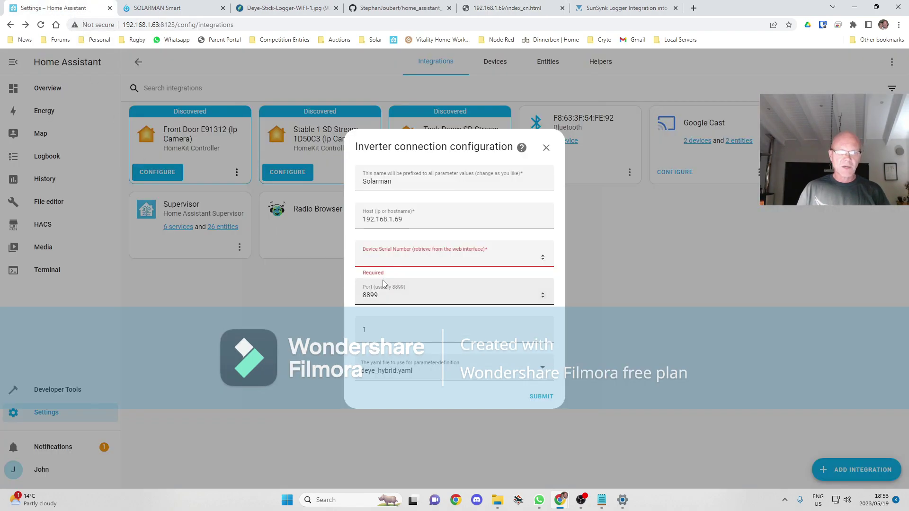
{"action": "key", "text": "ctrl+v"}
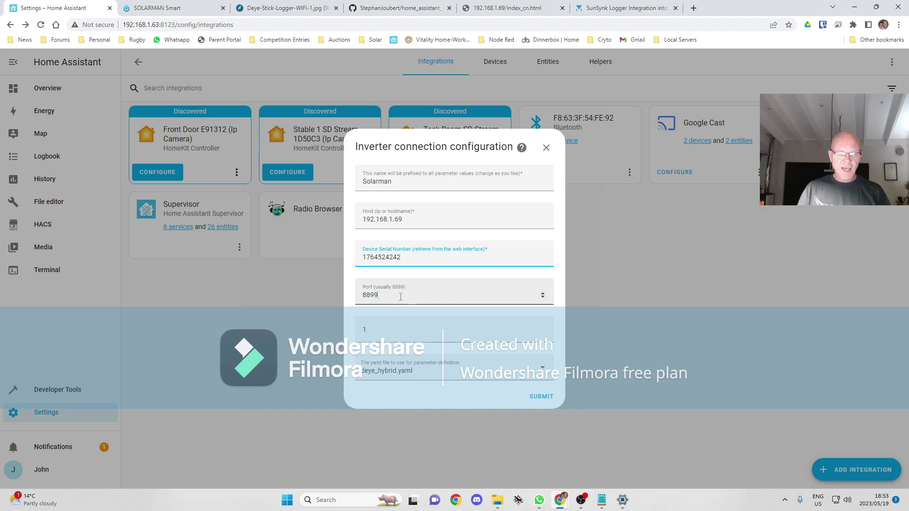
{"action": "left_click", "coordinate": [401, 296]}
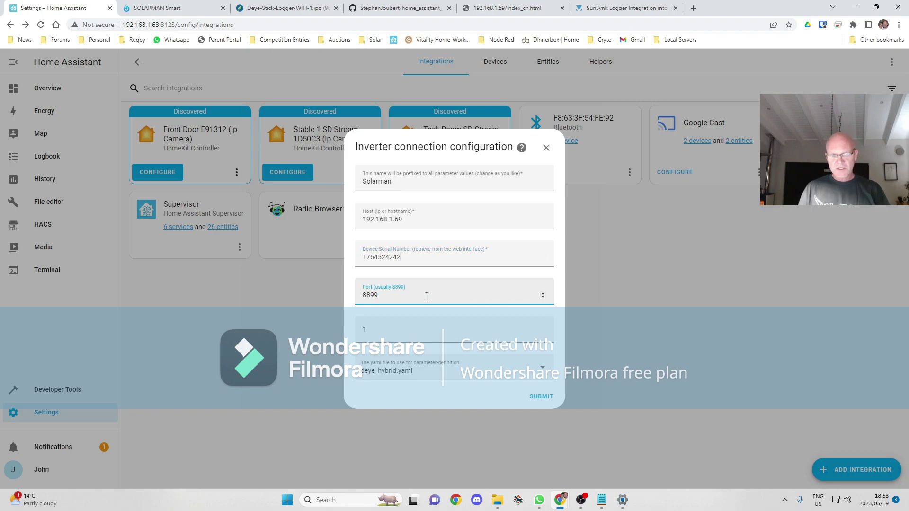
{"action": "left_click", "coordinate": [404, 334]}
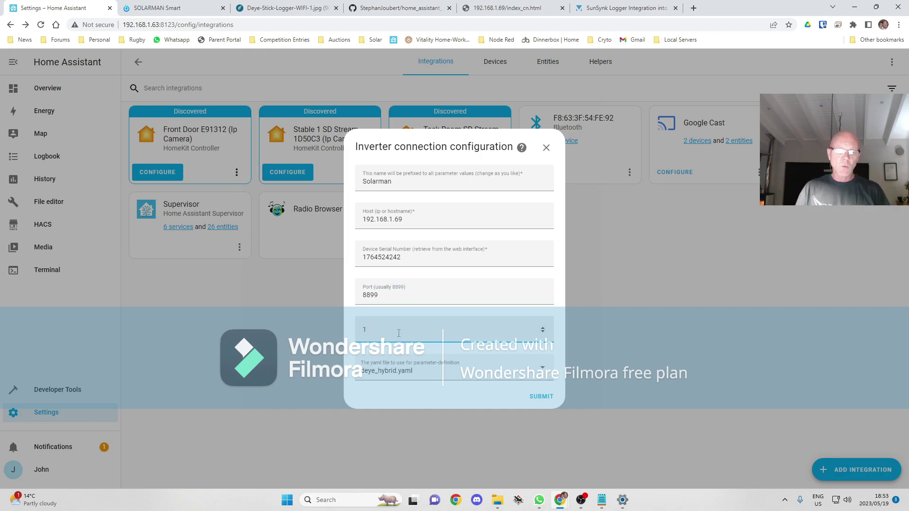
{"action": "left_click", "coordinate": [542, 375]}
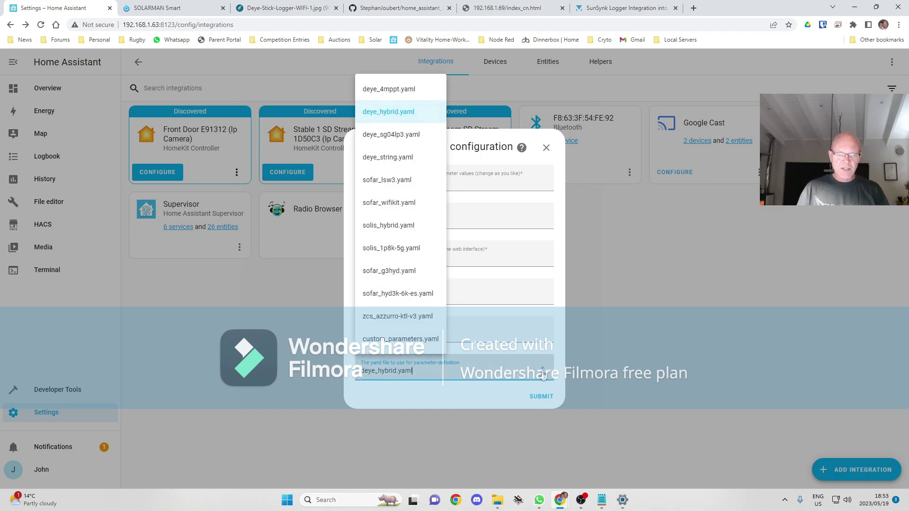
{"action": "left_click", "coordinate": [391, 115]}
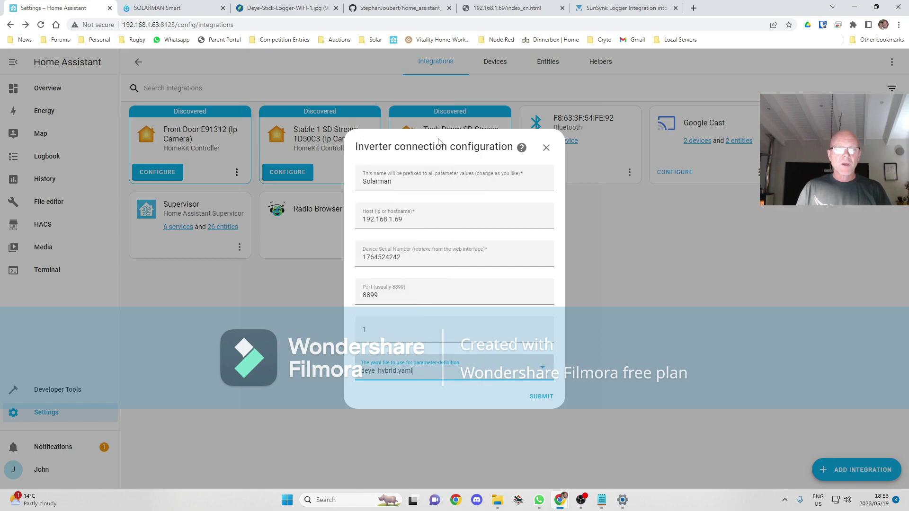
{"action": "left_click", "coordinate": [540, 399]}
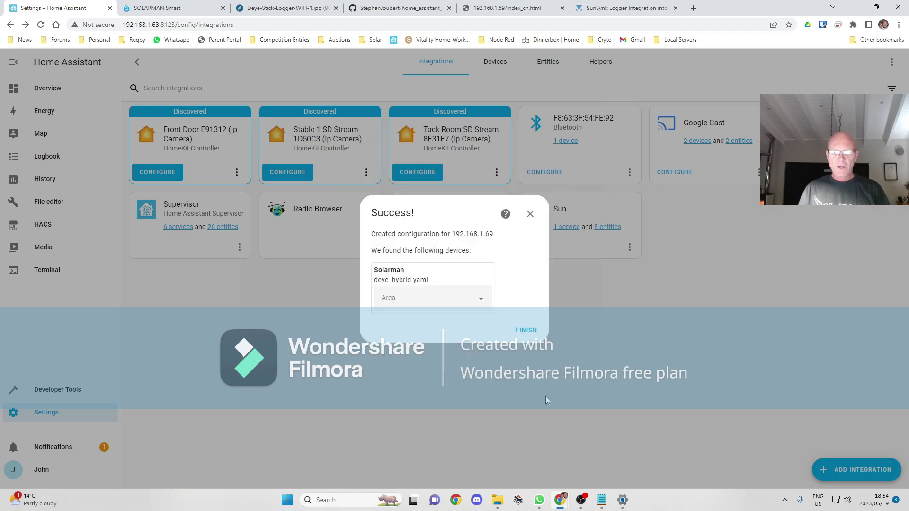
{"action": "left_click", "coordinate": [530, 331]}
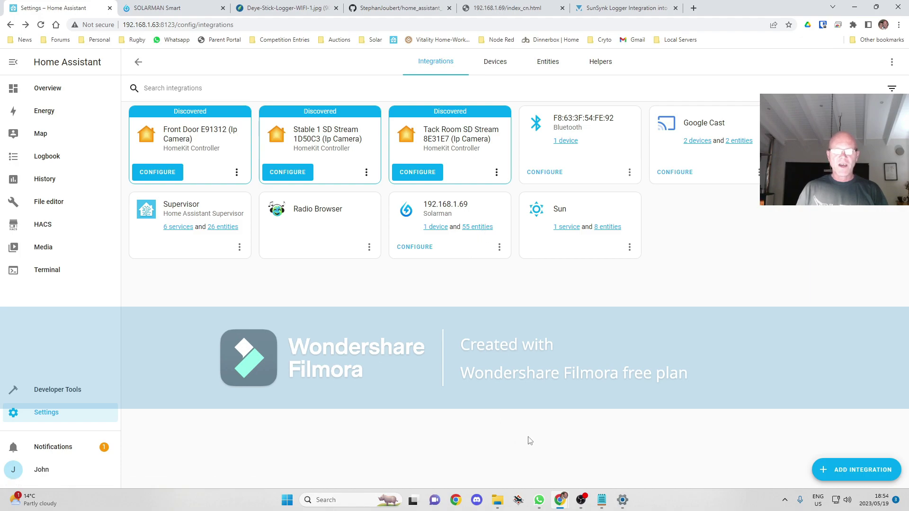
{"action": "left_click", "coordinate": [483, 230]}
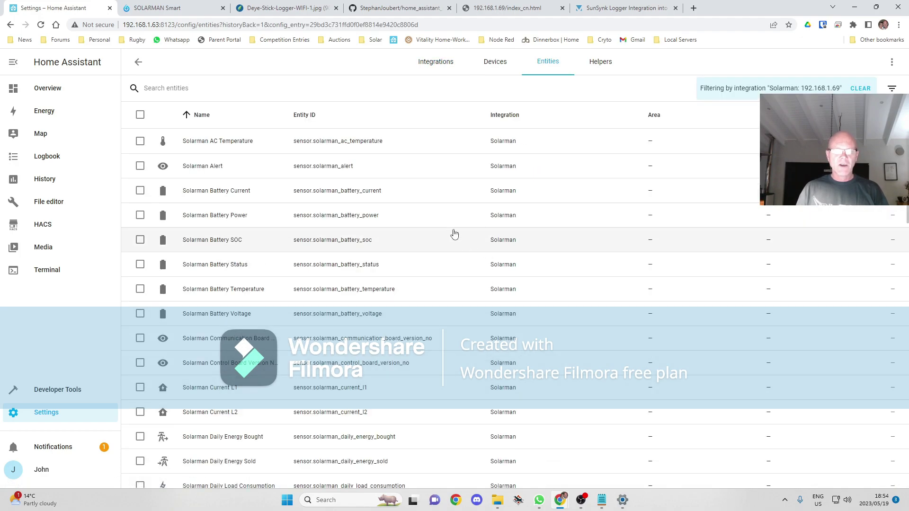
{"action": "scroll", "coordinate": [454, 239], "scroll_direction": "down", "scroll_amount": 7}
{"action": "scroll", "coordinate": [467, 287], "scroll_direction": "down", "scroll_amount": 15}
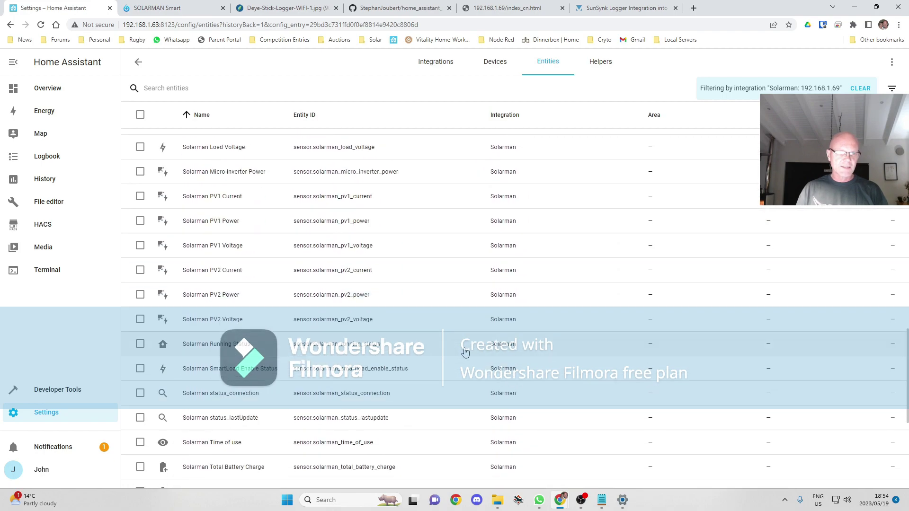
{"action": "scroll", "coordinate": [463, 450], "scroll_direction": "up", "scroll_amount": 20}
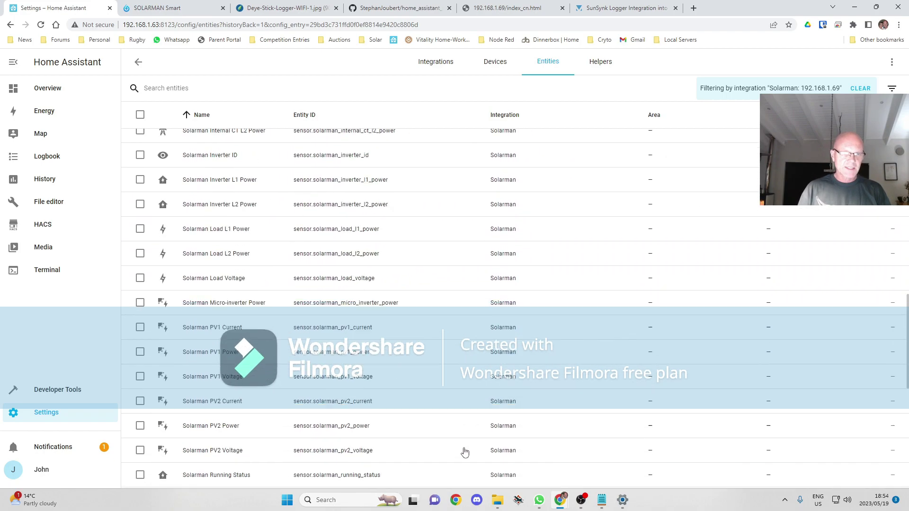
{"action": "scroll", "coordinate": [511, 265], "scroll_direction": "up", "scroll_amount": 1}
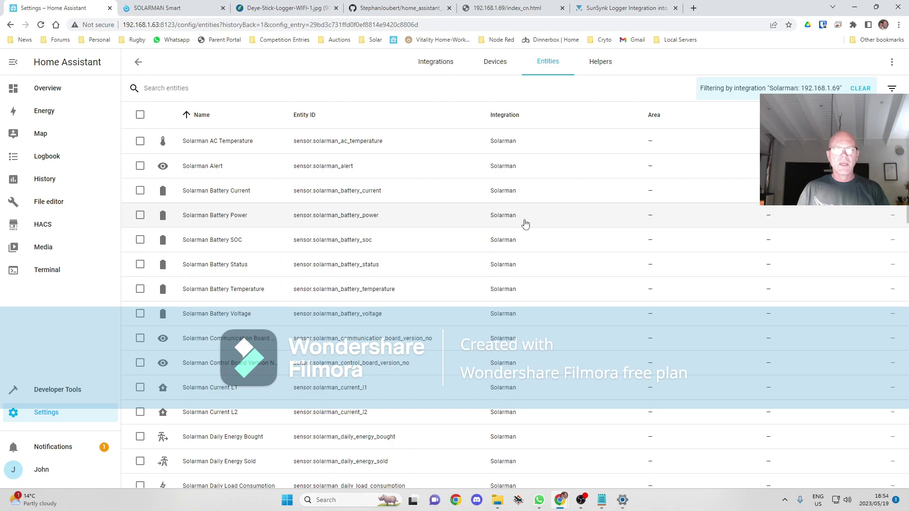
{"action": "left_click", "coordinate": [139, 62]}
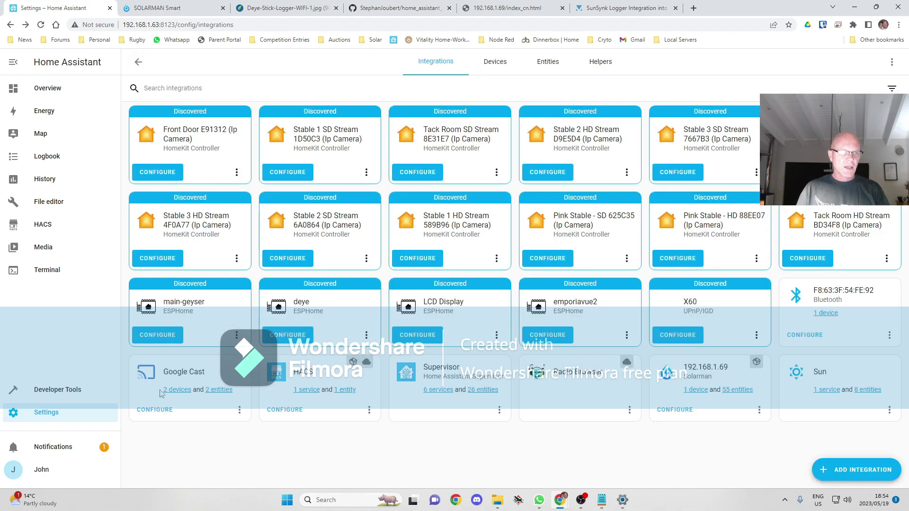
- Filter the Developer Tools entity states to 'solarma'
{"action": "left_click", "coordinate": [63, 391]}
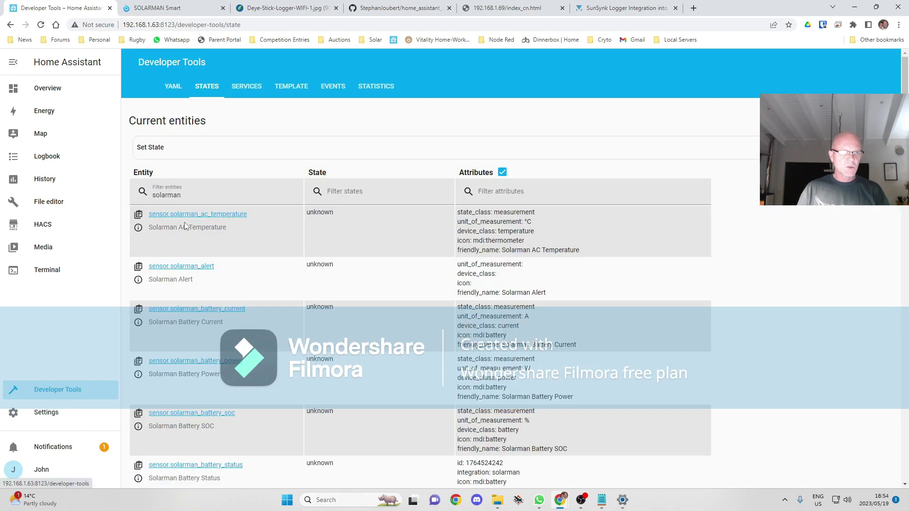
{"action": "double_click", "coordinate": [166, 195]}
{"action": "key", "text": "BackSpace"}
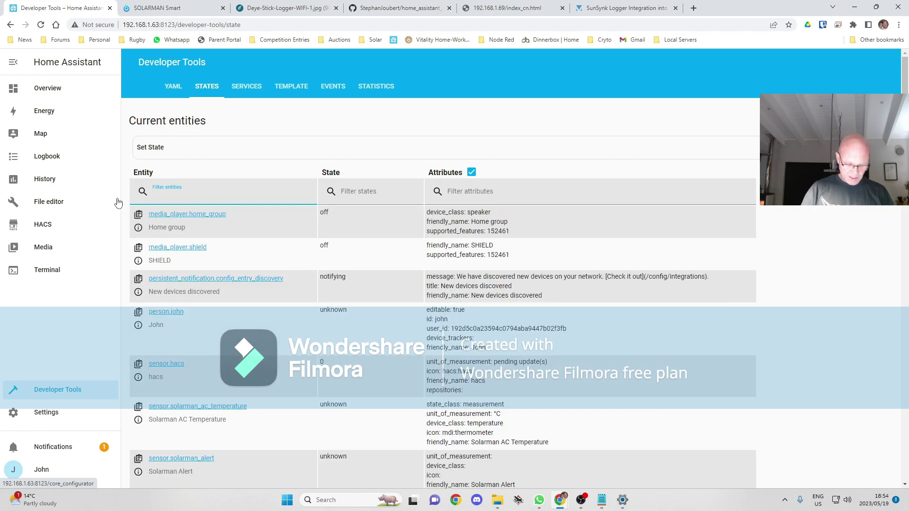
{"action": "type", "text": "solarm"}
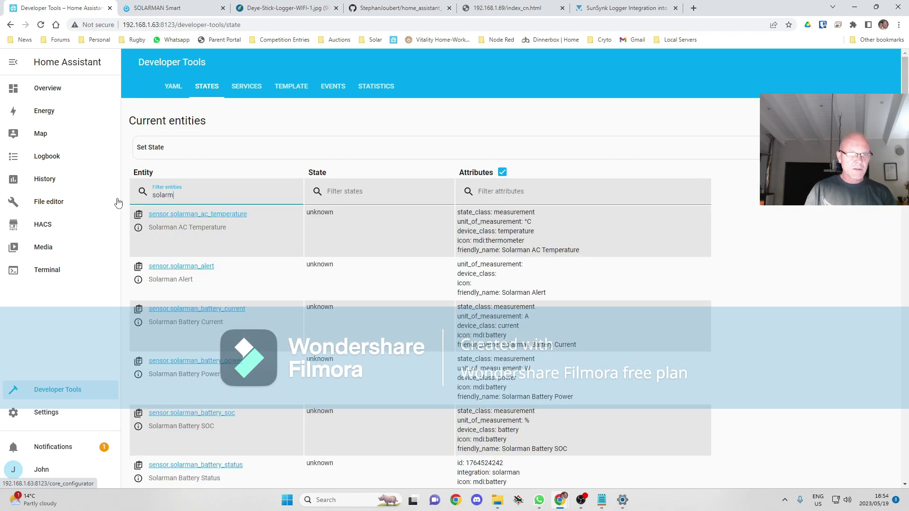
{"action": "type", "text": "a"}
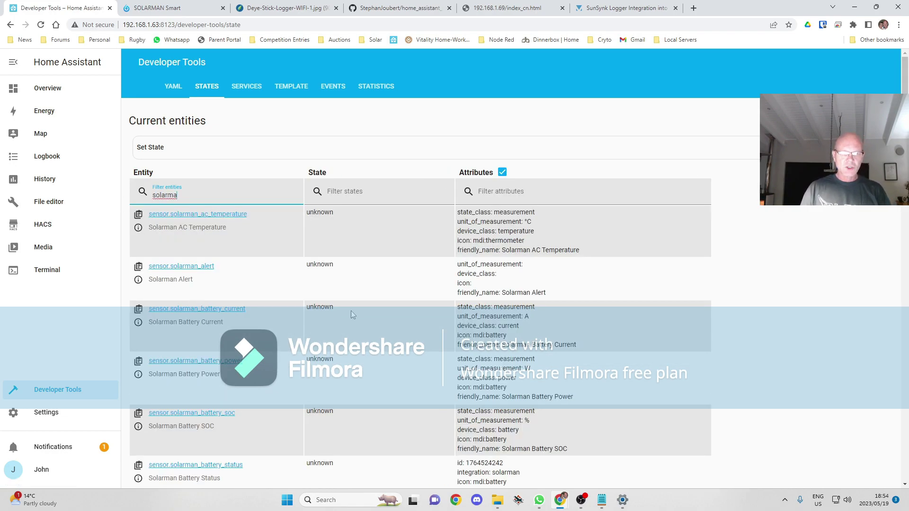
- Review live Solarman readings such as 83% battery SOC and 47.9 kWh daily production, then return to Settings
{"action": "scroll", "coordinate": [351, 310], "scroll_direction": "down", "scroll_amount": 5}
{"action": "scroll", "coordinate": [352, 327], "scroll_direction": "down", "scroll_amount": 5}
{"action": "scroll", "coordinate": [355, 350], "scroll_direction": "up", "scroll_amount": 10}
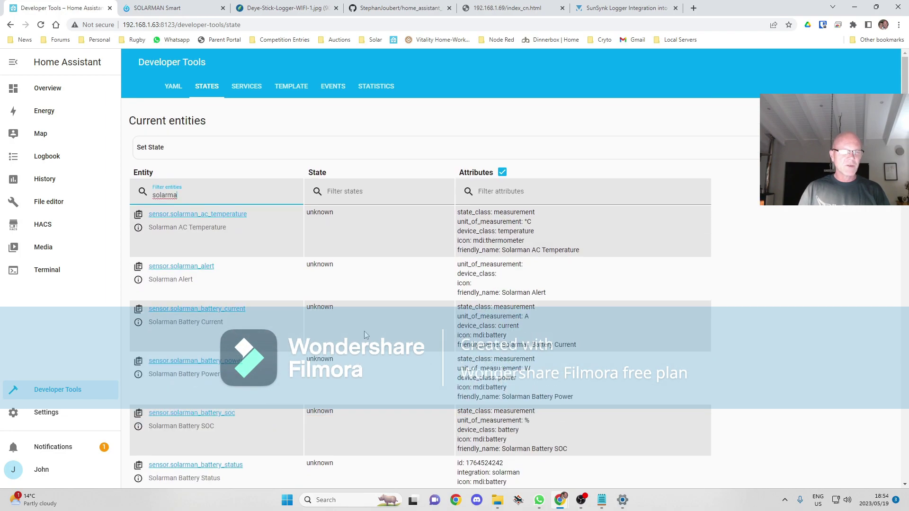
{"action": "scroll", "coordinate": [364, 334], "scroll_direction": "down", "scroll_amount": 15}
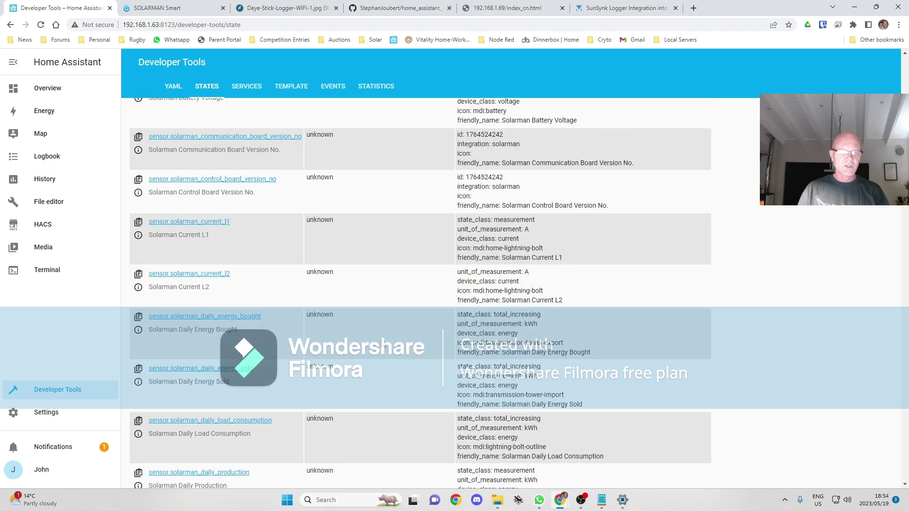
{"action": "scroll", "coordinate": [385, 350], "scroll_direction": "down", "scroll_amount": 1}
{"action": "scroll", "coordinate": [384, 351], "scroll_direction": "up", "scroll_amount": 16}
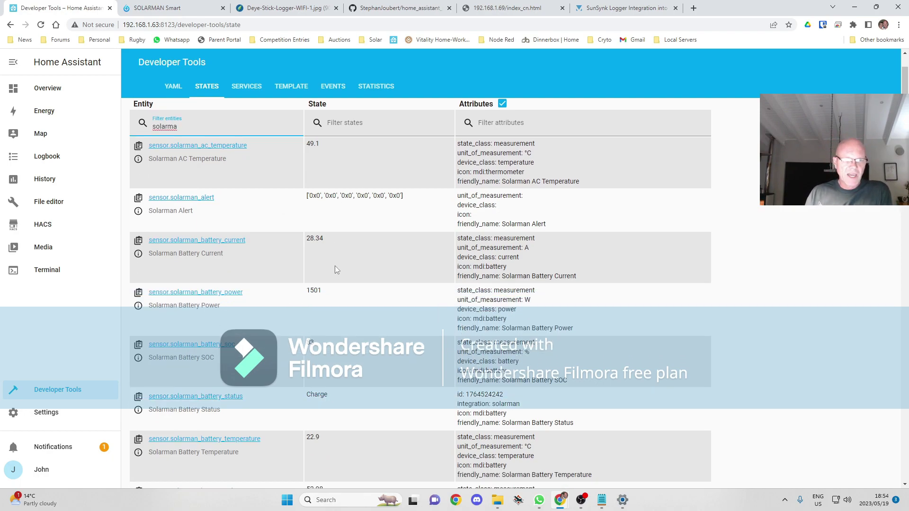
{"action": "scroll", "coordinate": [335, 266], "scroll_direction": "down", "scroll_amount": 2}
{"action": "scroll", "coordinate": [371, 268], "scroll_direction": "down", "scroll_amount": 3}
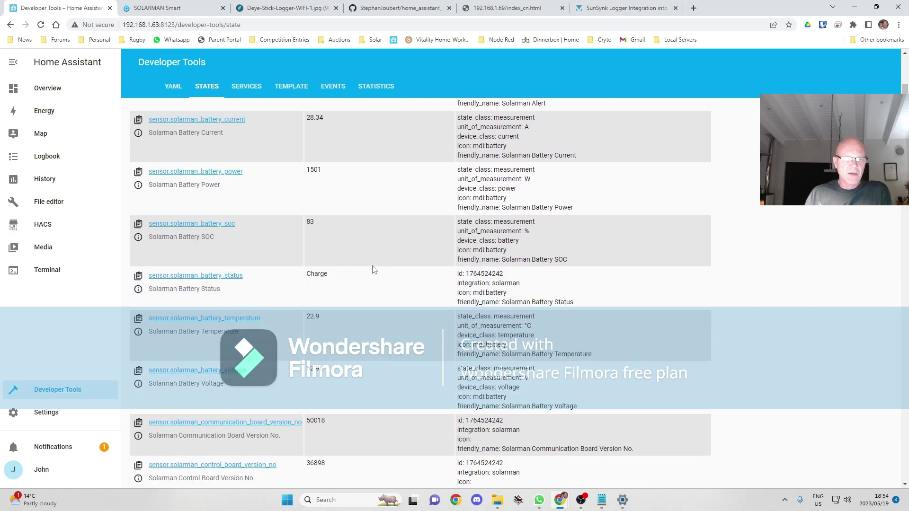
{"action": "scroll", "coordinate": [382, 303], "scroll_direction": "down", "scroll_amount": 6}
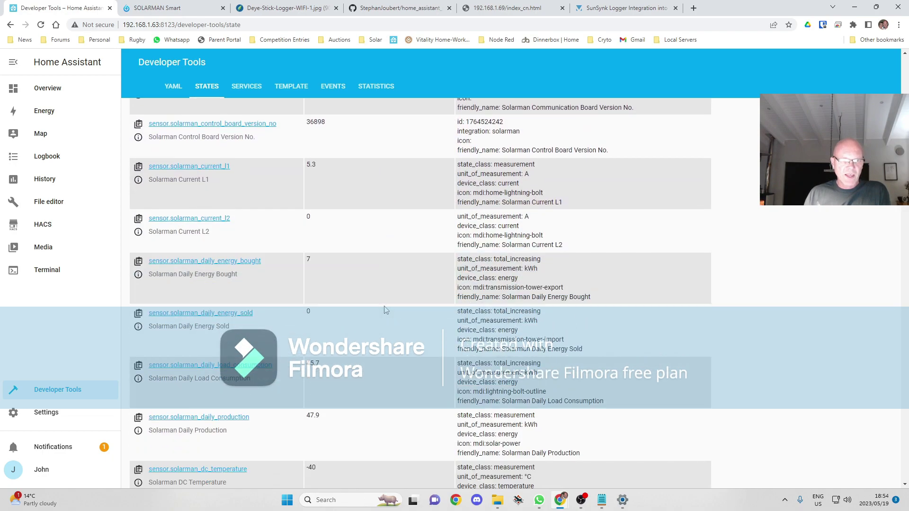
{"action": "scroll", "coordinate": [365, 213], "scroll_direction": "up", "scroll_amount": 2}
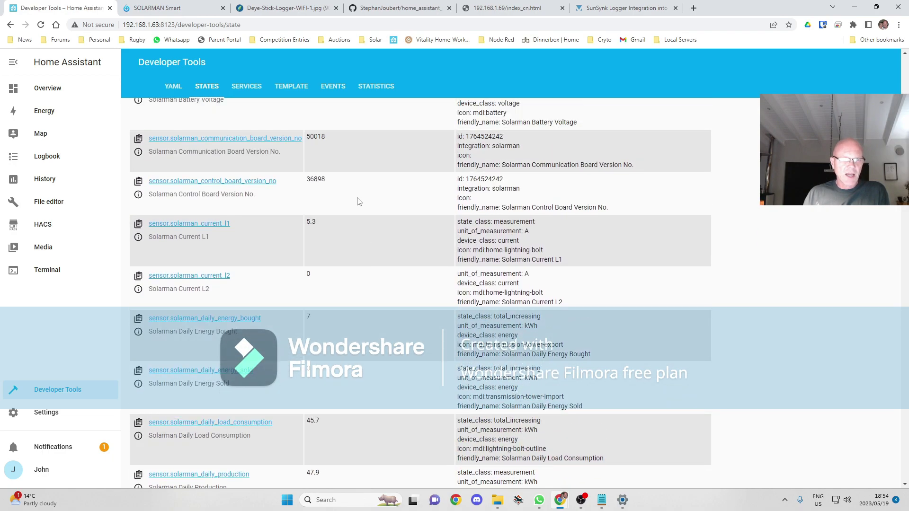
{"action": "scroll", "coordinate": [393, 270], "scroll_direction": "down", "scroll_amount": 4}
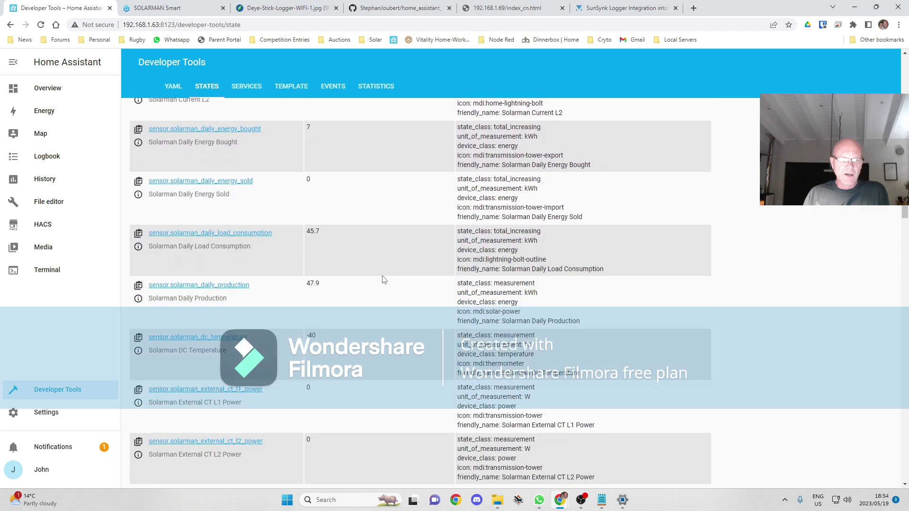
{"action": "left_click", "coordinate": [49, 416]}
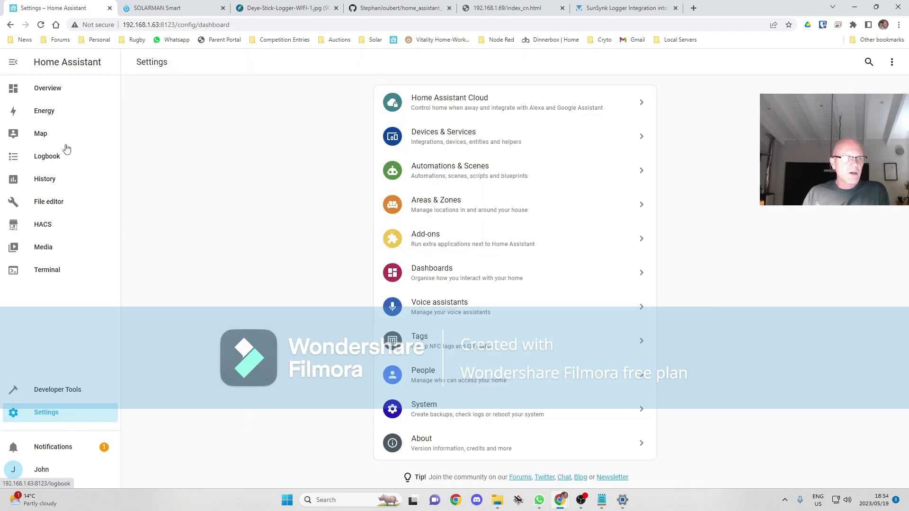
- Review the Overview dashboard's Solarman card readings, such as 1,501 W battery power and 47.9 kWh daily production
{"action": "left_click", "coordinate": [54, 89]}
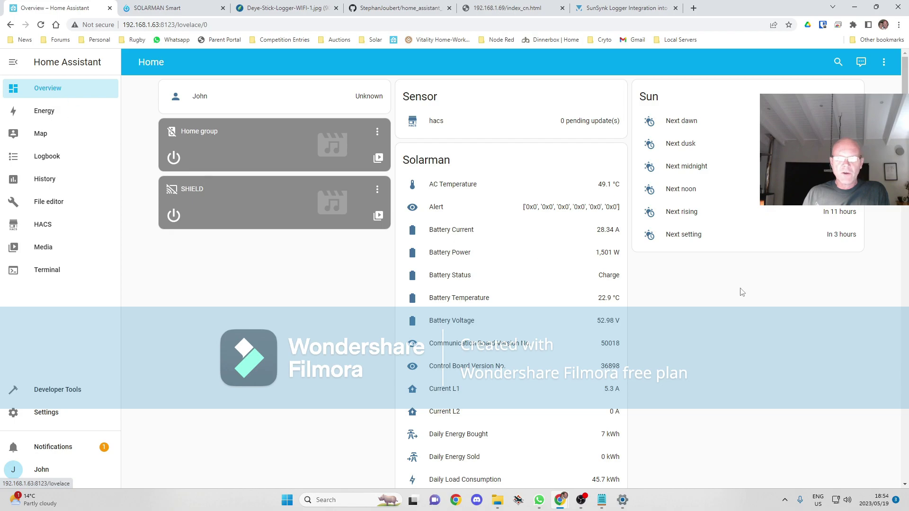
{"action": "scroll", "coordinate": [566, 270], "scroll_direction": "down", "scroll_amount": 1}
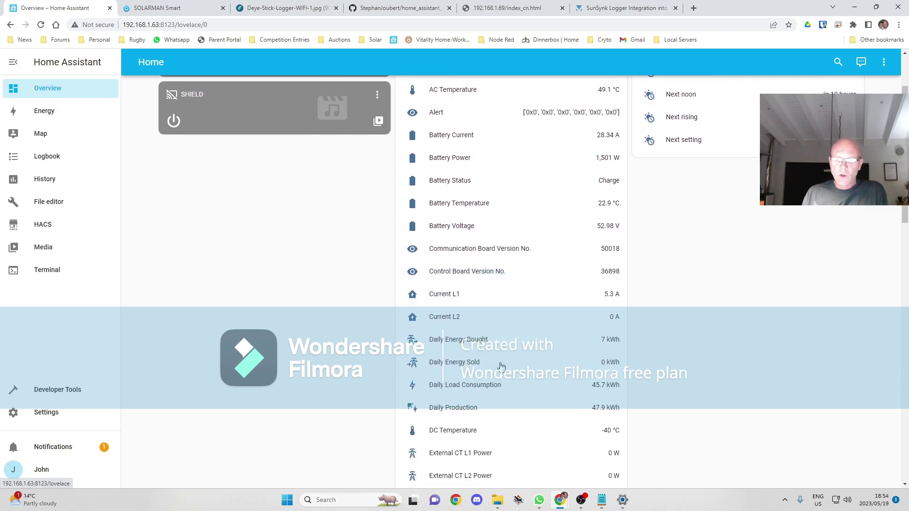
{"action": "scroll", "coordinate": [495, 400], "scroll_direction": "down", "scroll_amount": 3}
{"action": "scroll", "coordinate": [494, 400], "scroll_direction": "down", "scroll_amount": 4}
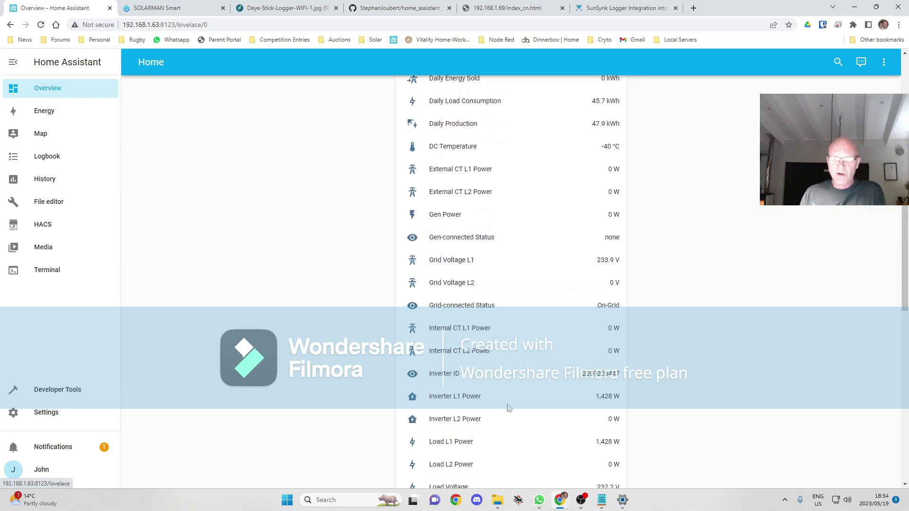
{"action": "scroll", "coordinate": [511, 411], "scroll_direction": "down", "scroll_amount": 2}
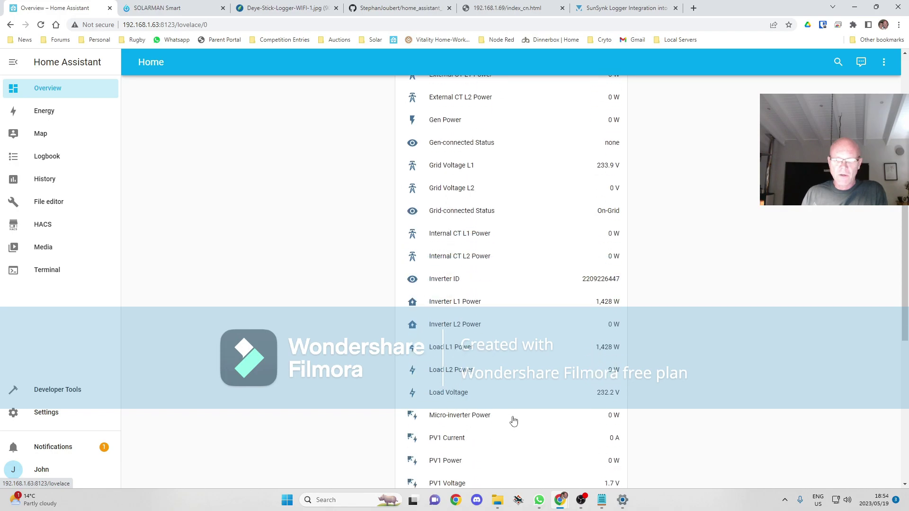
{"action": "scroll", "coordinate": [516, 374], "scroll_direction": "down", "scroll_amount": 4}
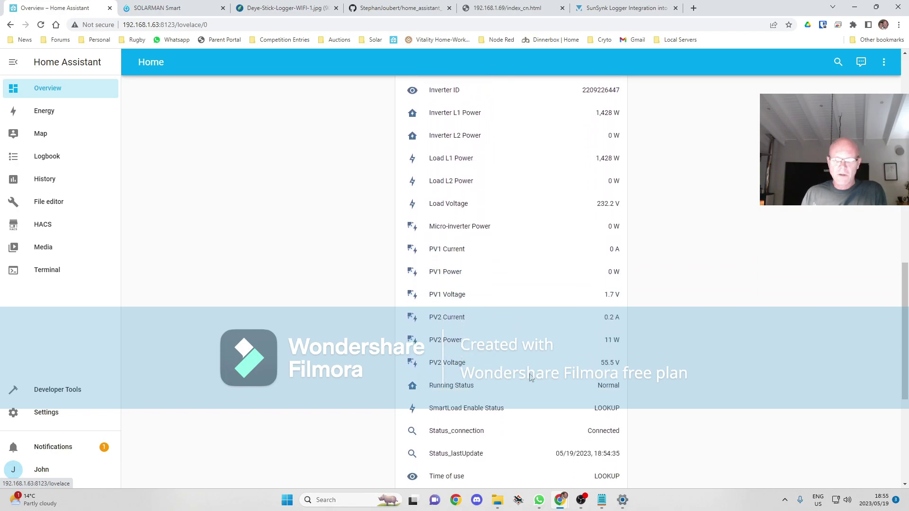
{"action": "scroll", "coordinate": [530, 377], "scroll_direction": "down", "scroll_amount": 5}
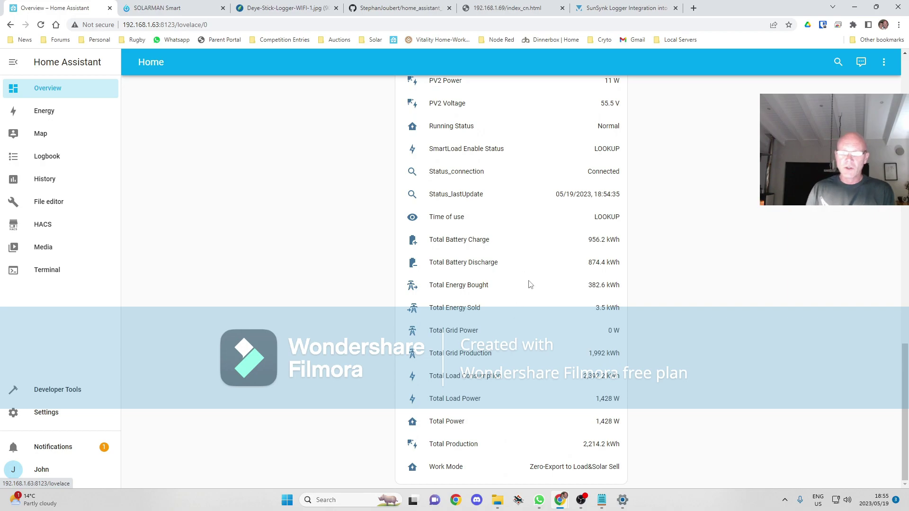
{"action": "scroll", "coordinate": [533, 426], "scroll_direction": "up", "scroll_amount": 15}
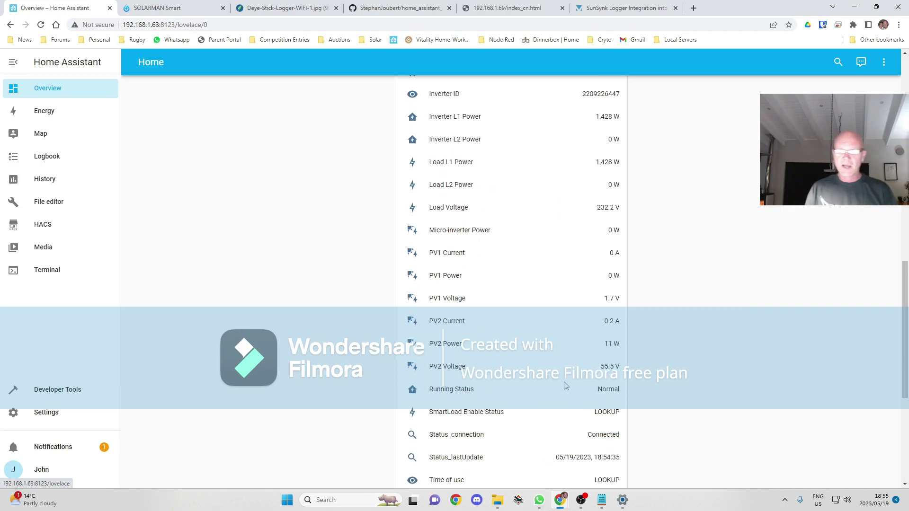
{"action": "scroll", "coordinate": [577, 370], "scroll_direction": "up", "scroll_amount": 4}
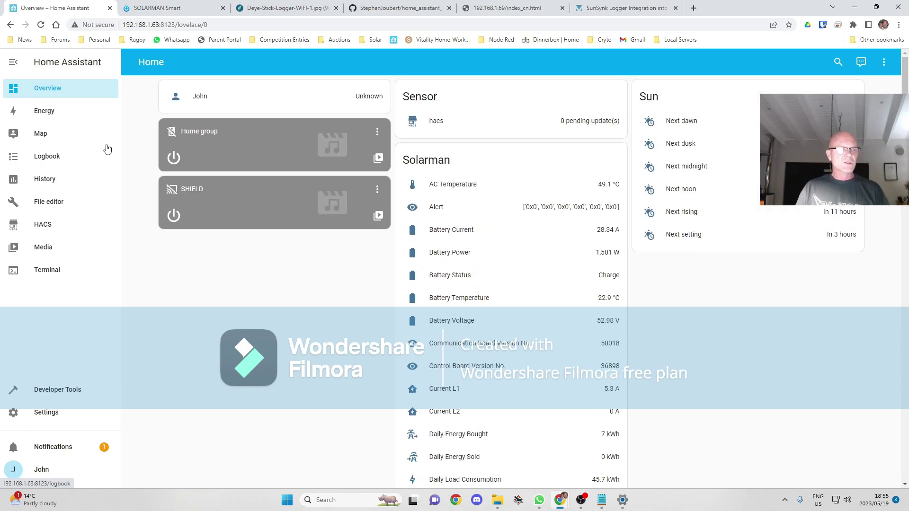
- In Energy setup, set Solarman Total Energy Bought as the grid consumption sensor
{"action": "left_click", "coordinate": [45, 111]}
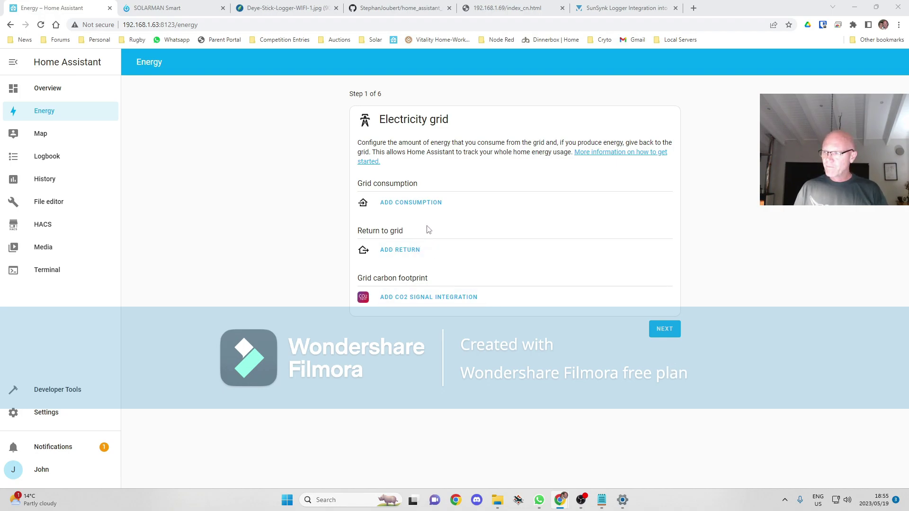
{"action": "left_click", "coordinate": [417, 205]}
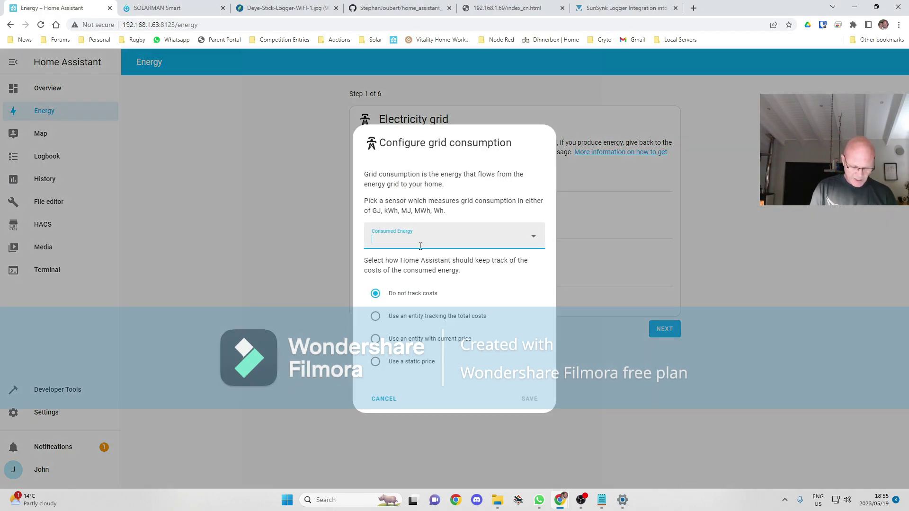
{"action": "type", "text": "s"}
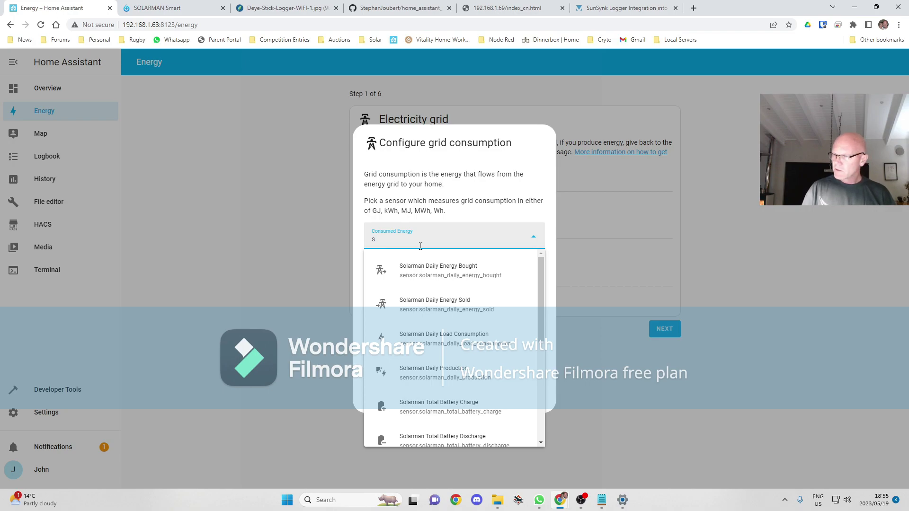
{"action": "type", "text": "olarman"}
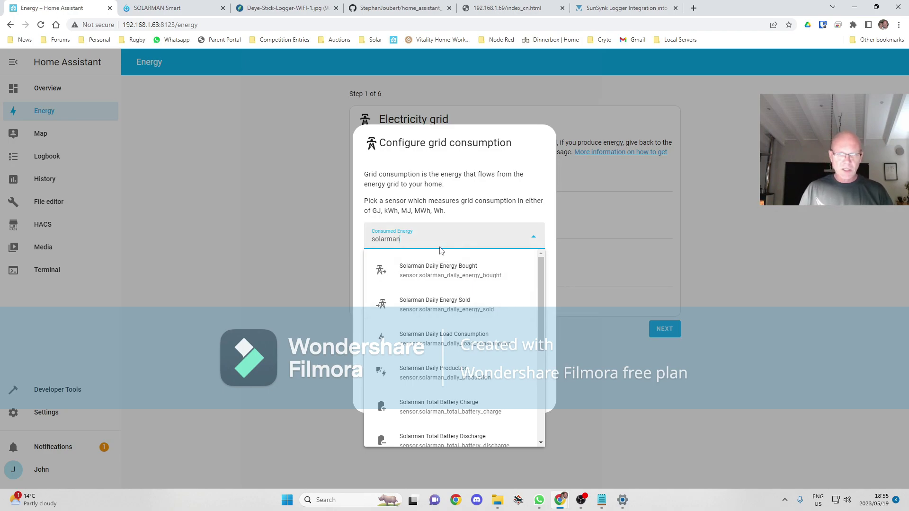
{"action": "type", "text": "total"}
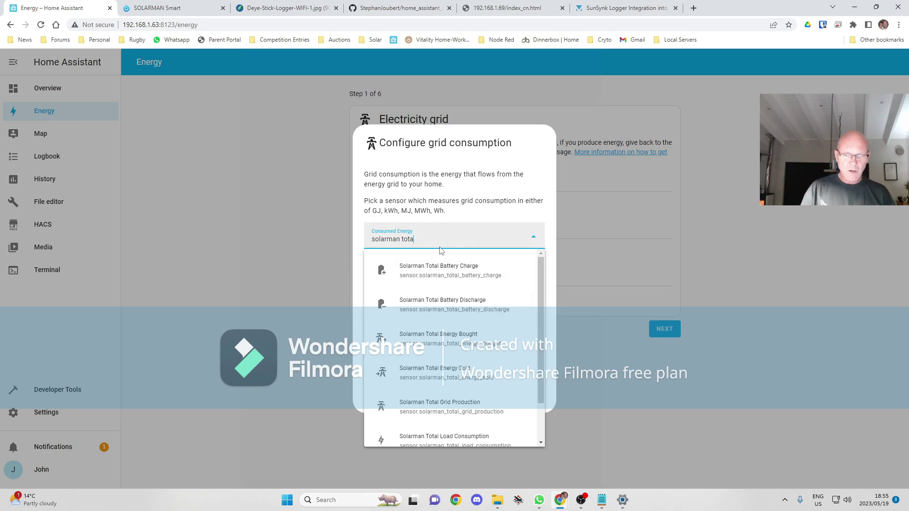
{"action": "left_click", "coordinate": [468, 341]}
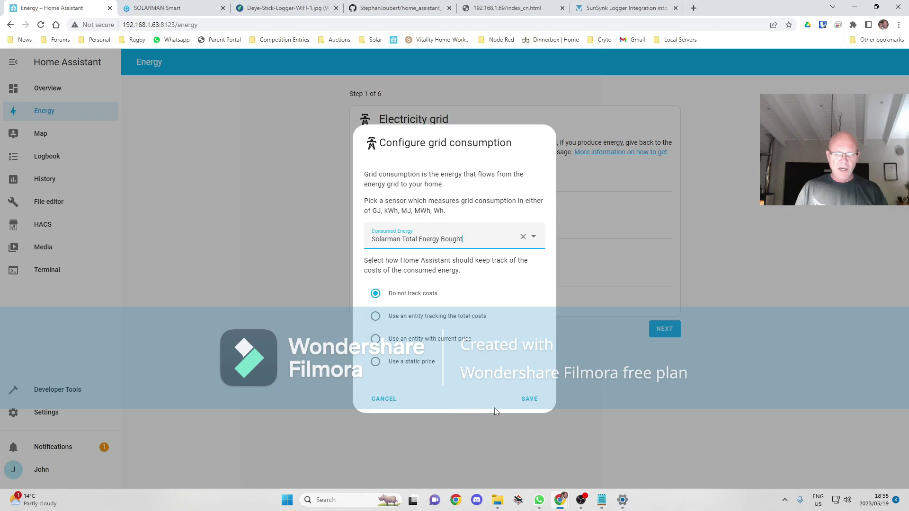
{"action": "left_click", "coordinate": [534, 399]}
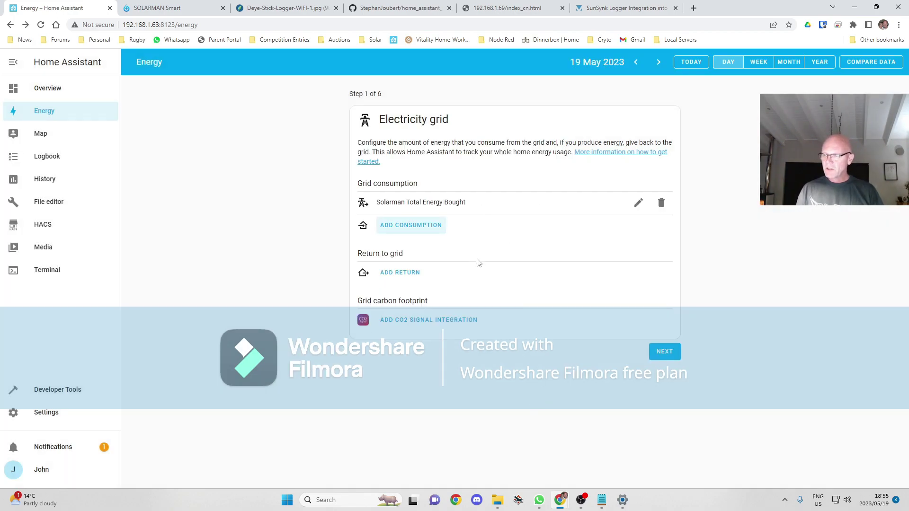
- Add Solarman Total Energy Sold as the return-to-grid sensor
{"action": "left_click", "coordinate": [404, 272]}
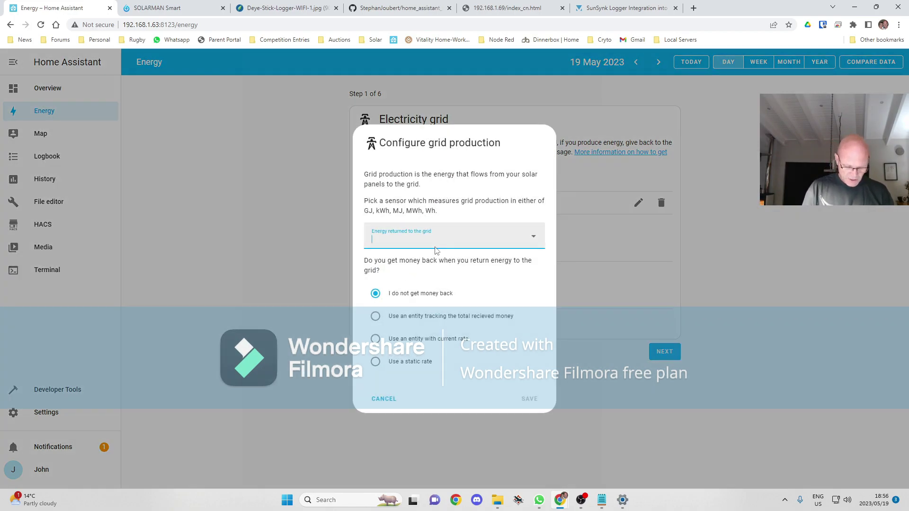
{"action": "type", "text": "total en"}
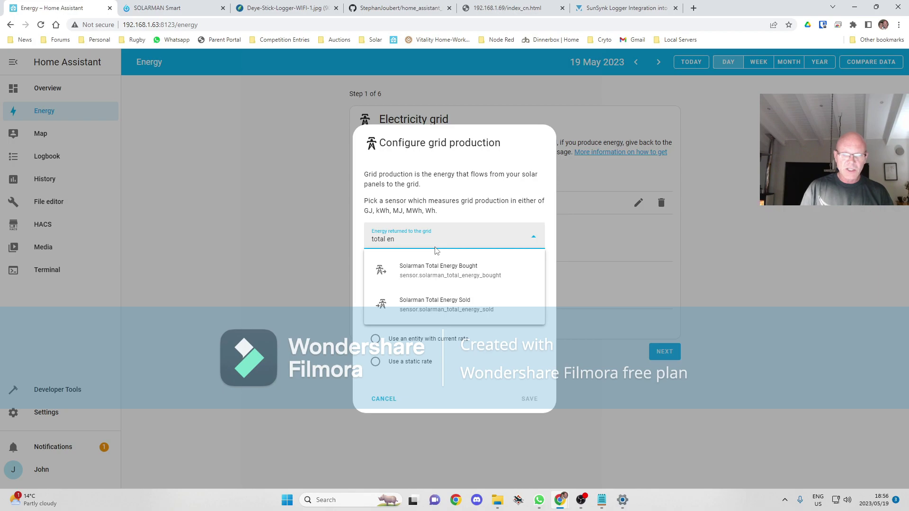
{"action": "left_click", "coordinate": [464, 307]}
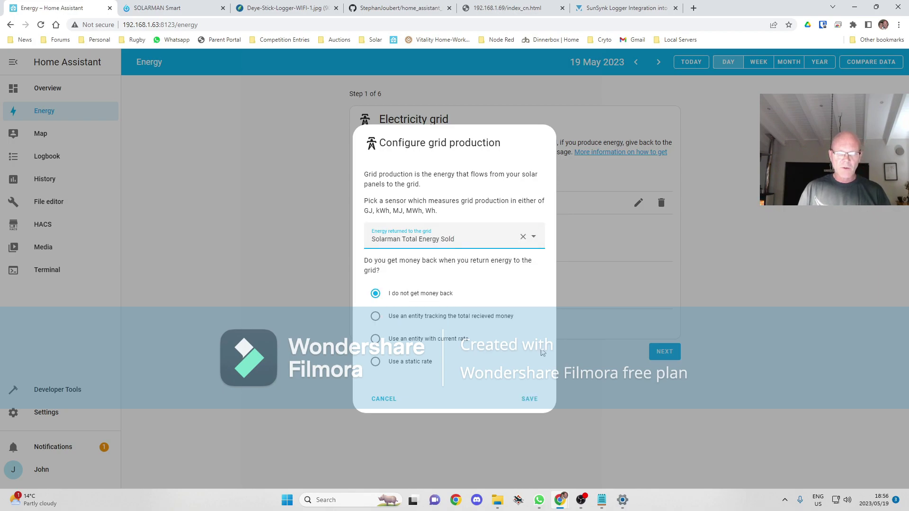
{"action": "left_click", "coordinate": [531, 399]}
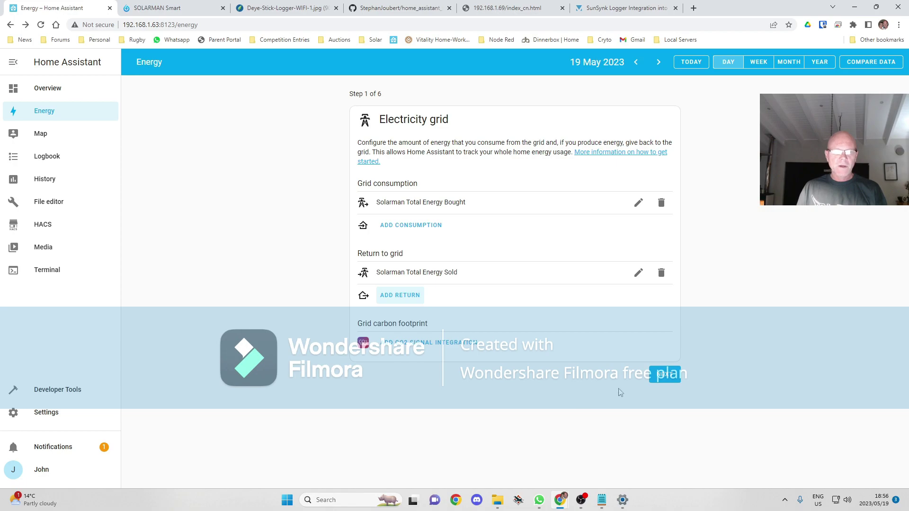
- On the solar panels step, save Solarman Total Production as the solar production source
{"action": "left_click", "coordinate": [655, 379]}
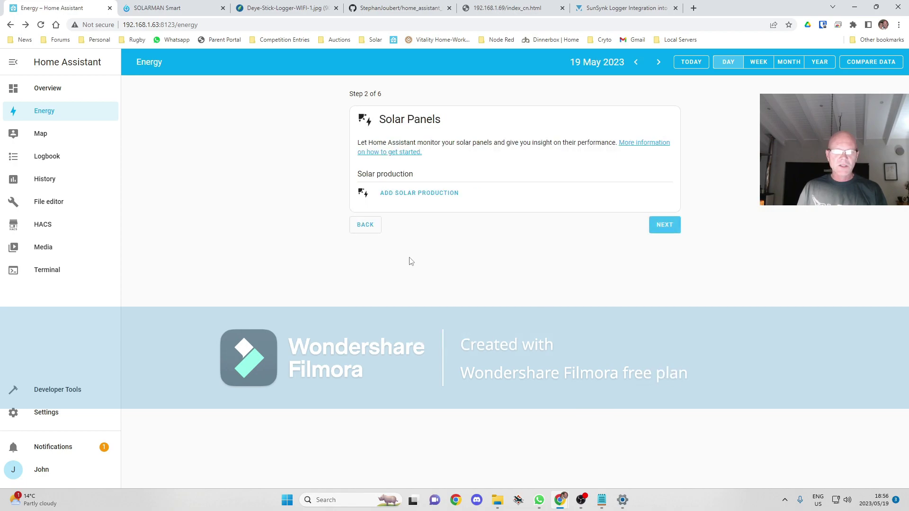
{"action": "left_click", "coordinate": [434, 196]}
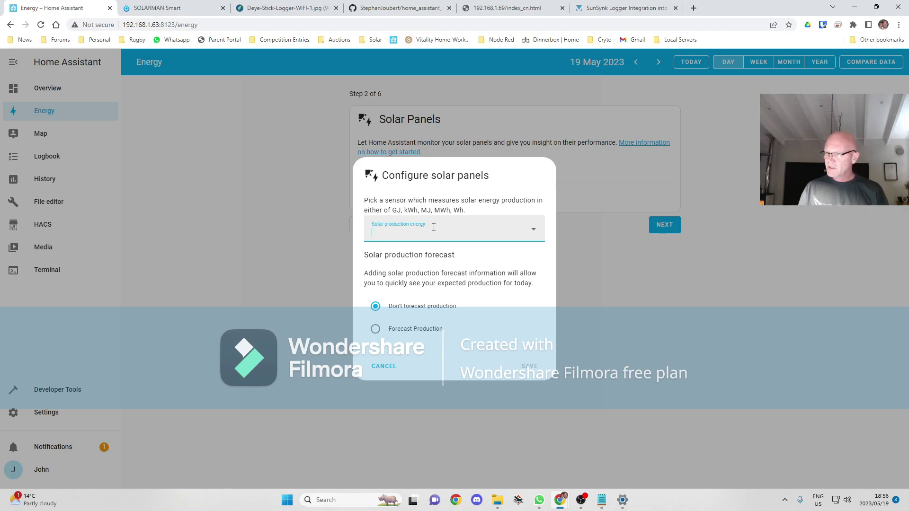
{"action": "type", "text": "total pro"}
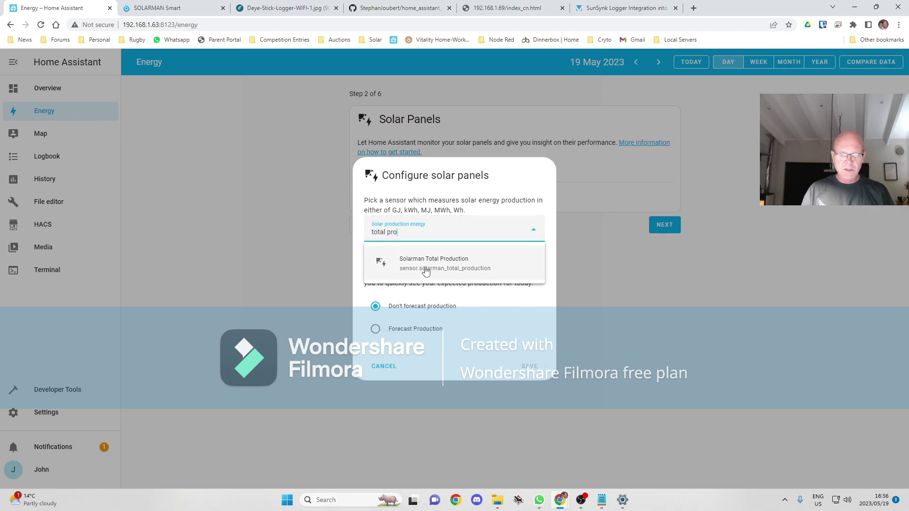
{"action": "left_click", "coordinate": [426, 268]}
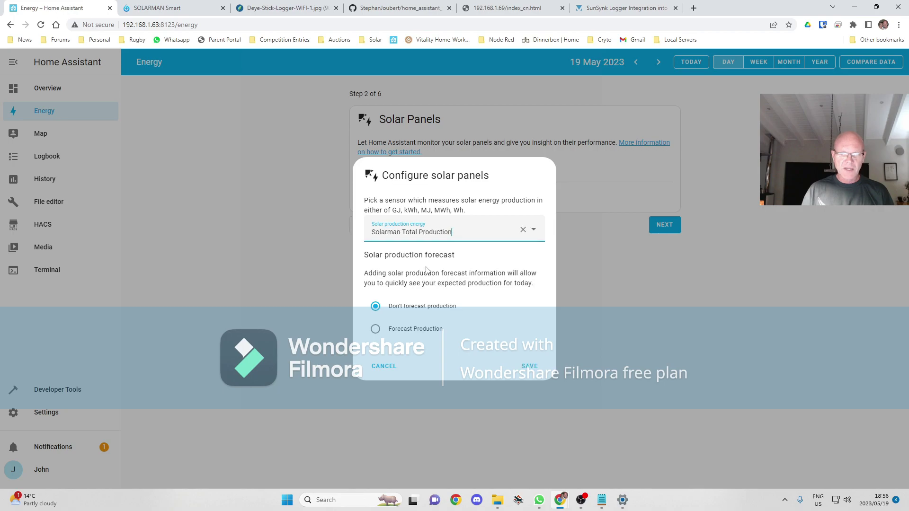
{"action": "left_click", "coordinate": [529, 366]}
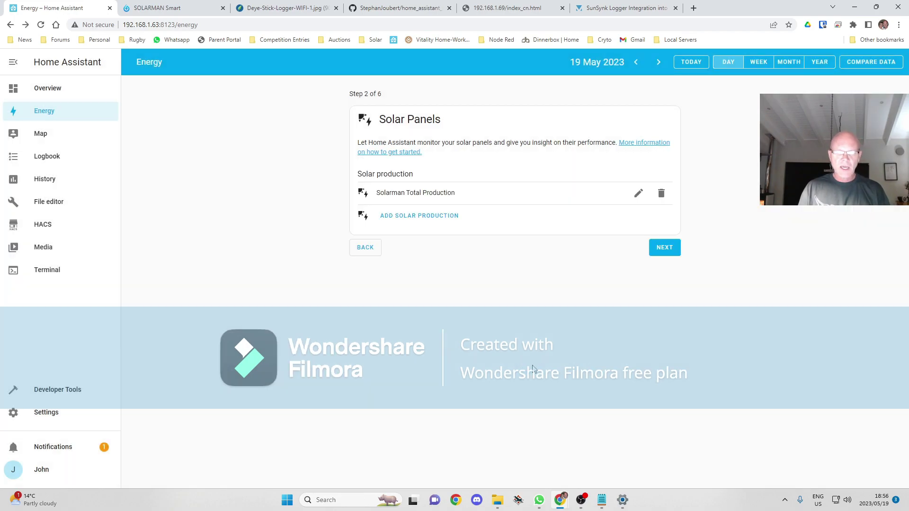
- Add a battery system with Solarman Total Battery Charge in and Total Battery Discharge out
{"action": "left_click", "coordinate": [671, 252]}
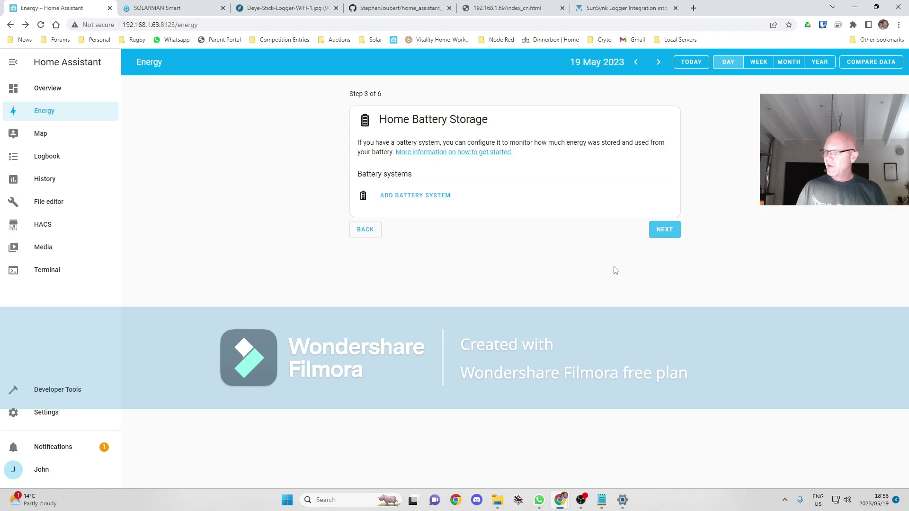
{"action": "left_click", "coordinate": [426, 199]}
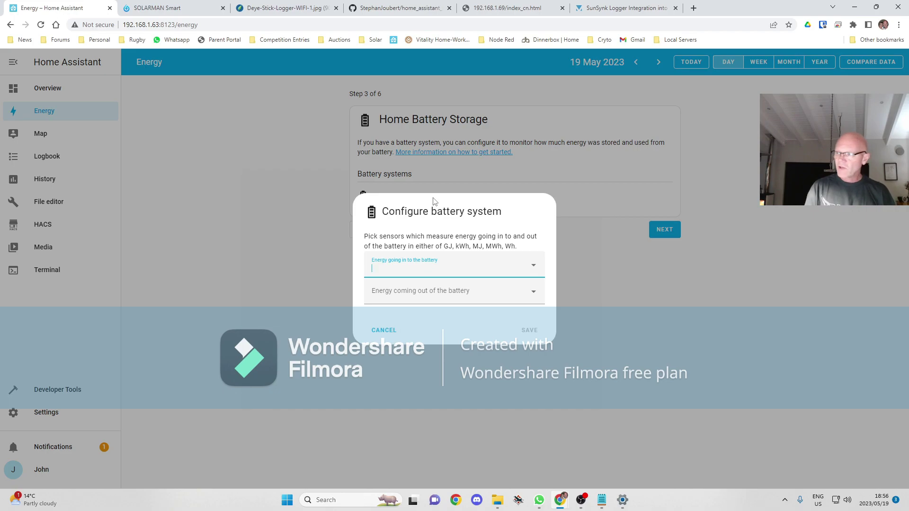
{"action": "type", "text": "total"}
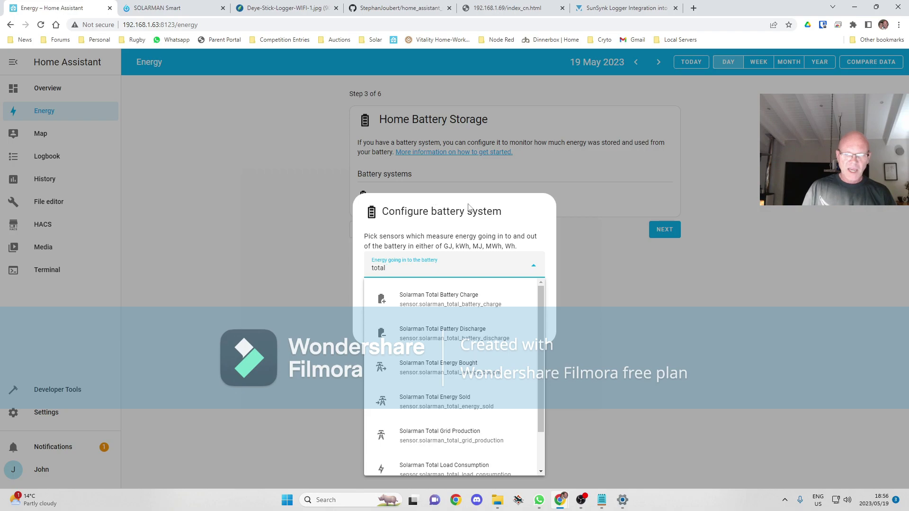
{"action": "left_click", "coordinate": [453, 297]}
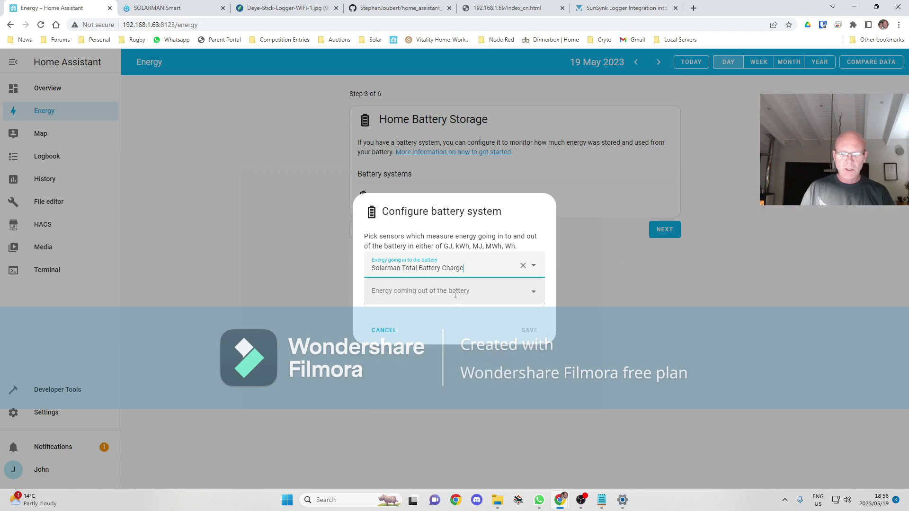
{"action": "left_click", "coordinate": [447, 293]}
{"action": "type", "text": "total"}
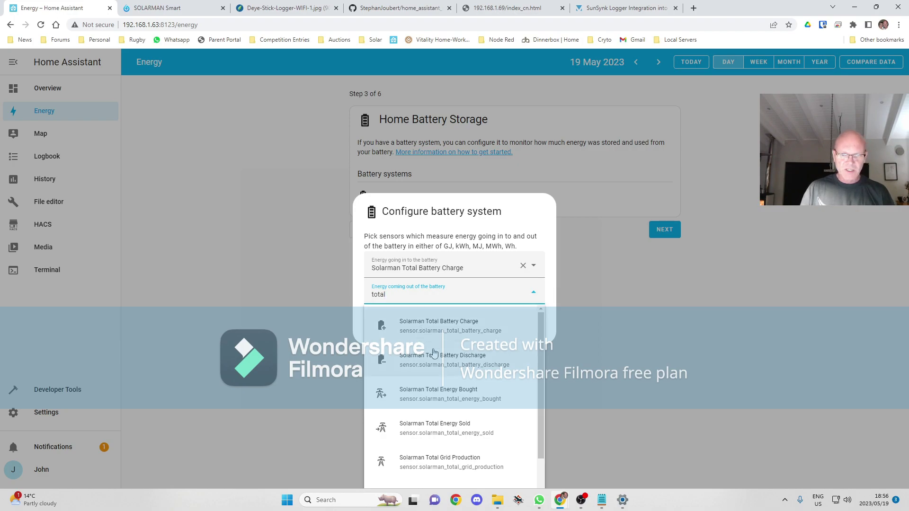
{"action": "left_click", "coordinate": [436, 354]}
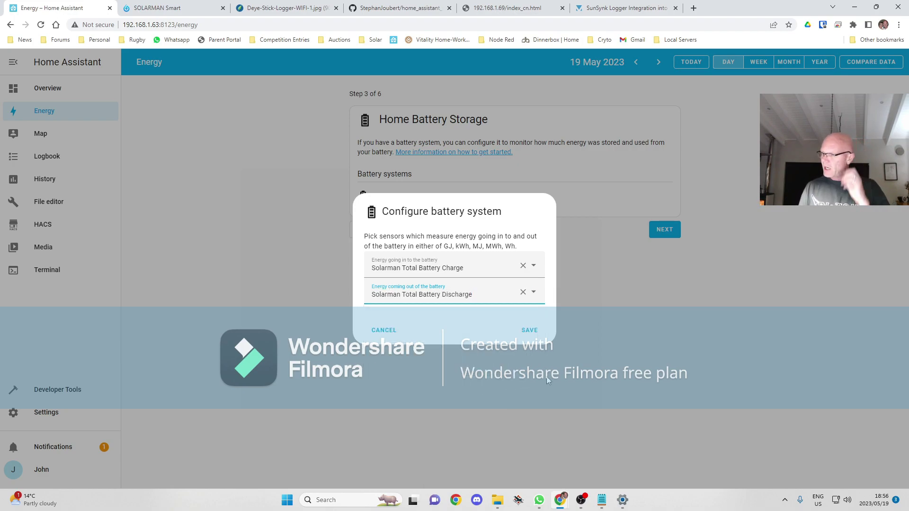
{"action": "left_click", "coordinate": [529, 330]}
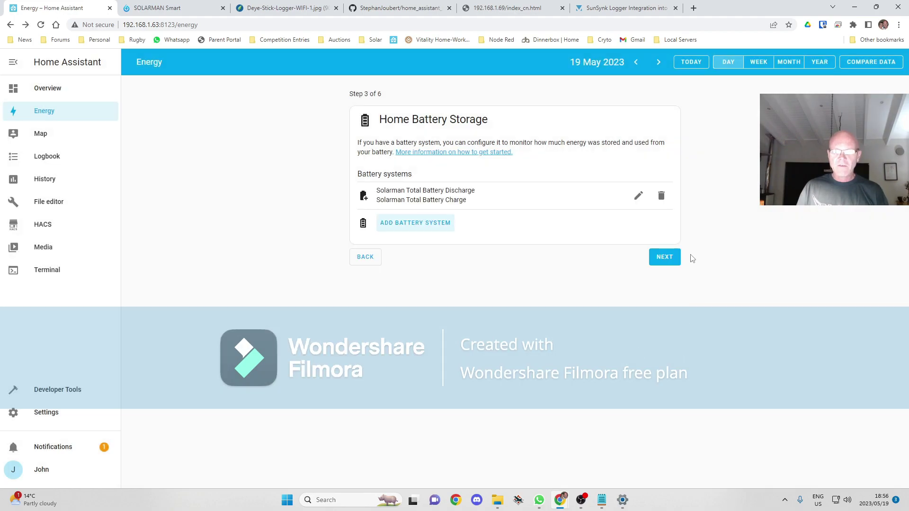
- Skip the gas and water steps and finish setup to reach the Energy dashboard
{"action": "left_click", "coordinate": [671, 257]}
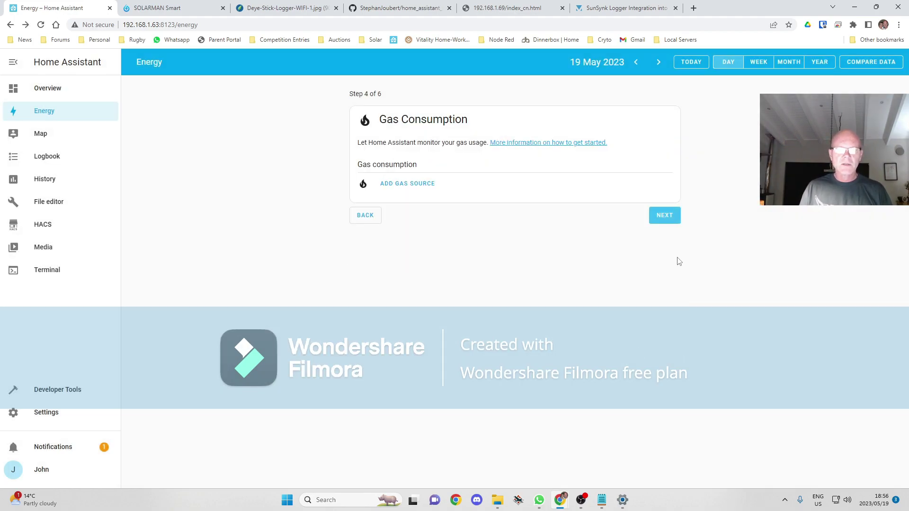
{"action": "left_click", "coordinate": [667, 219]}
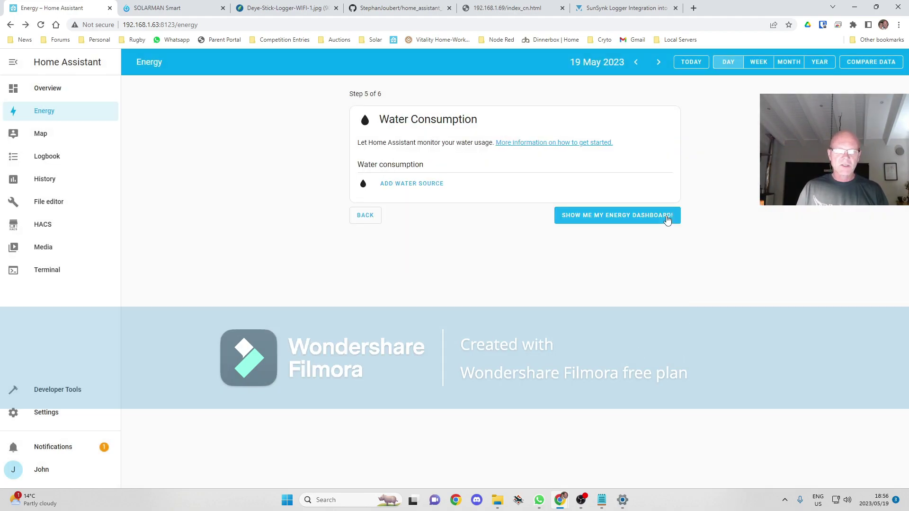
{"action": "left_click", "coordinate": [667, 219]}
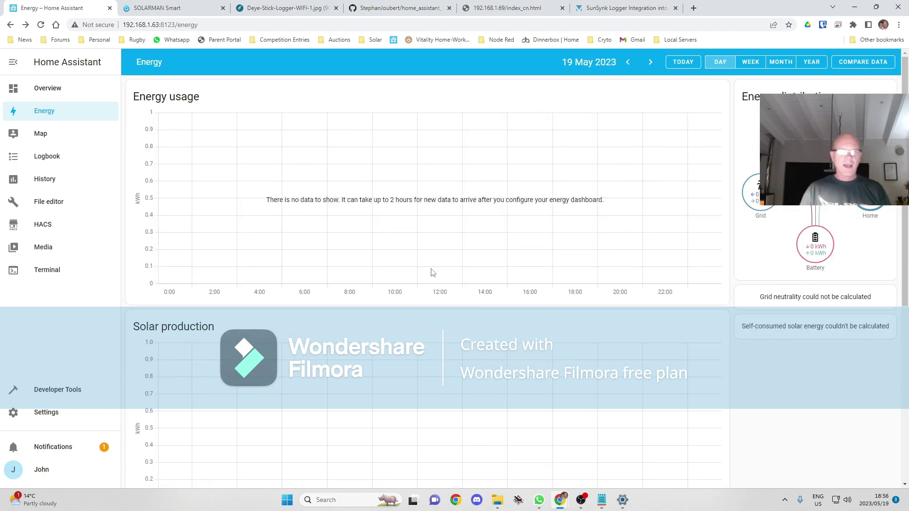
- Check the Energy dashboard's Sources table of Solarman sensors, then return to the Overview page
{"action": "scroll", "coordinate": [371, 366], "scroll_direction": "down", "scroll_amount": 6}
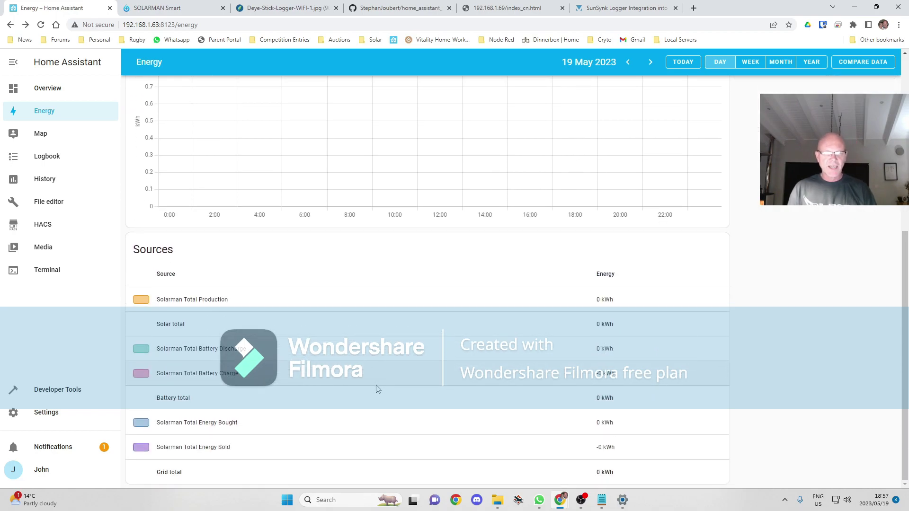
{"action": "scroll", "coordinate": [387, 406], "scroll_direction": "up", "scroll_amount": 6}
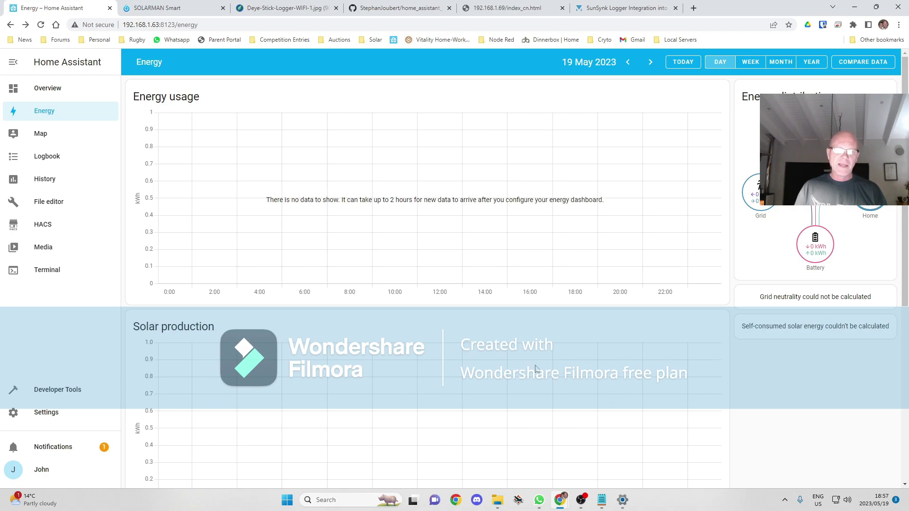
{"action": "left_click", "coordinate": [40, 92]}
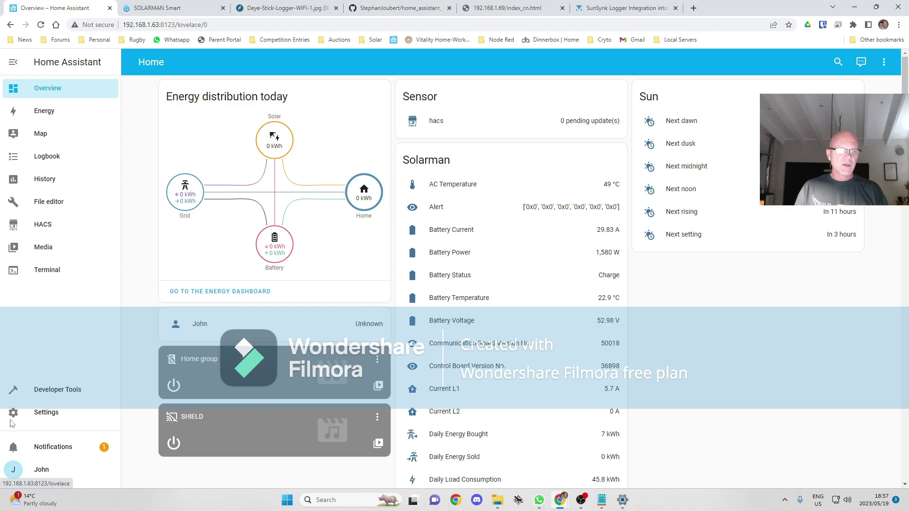
- Open the Home Assistant Settings page, then switch to another application
{"action": "left_click", "coordinate": [47, 414]}
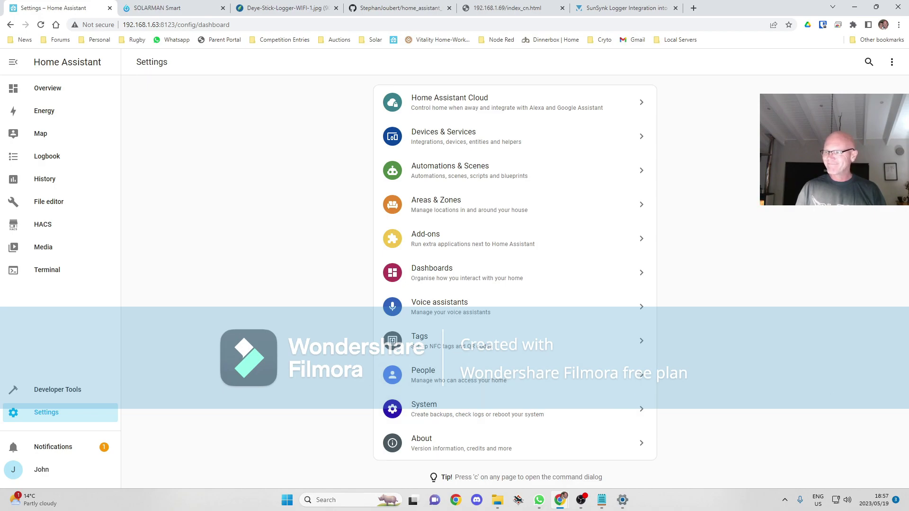
{"action": "key", "text": "alt+Tab"}
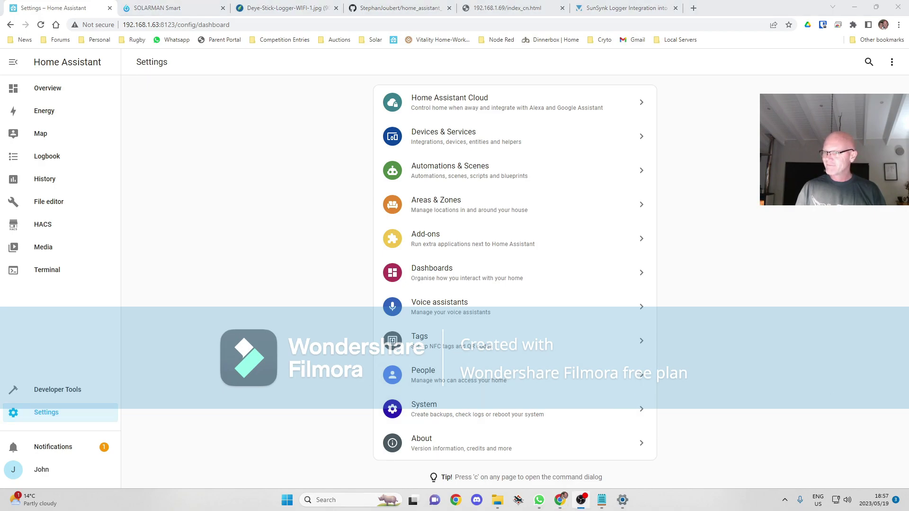